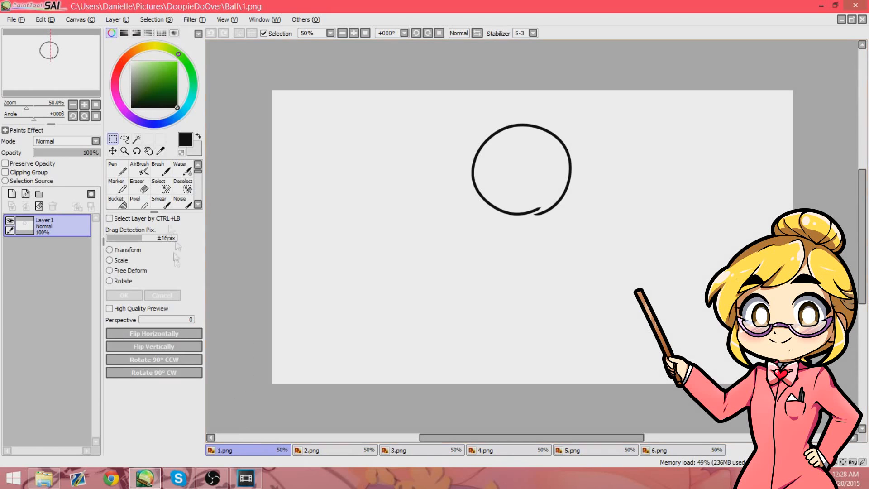
Step: Paint the circle's area red on a new layer with the Pen at size 82
{"action": "left_click", "coordinate": [177, 63]}
{"action": "left_click", "coordinate": [118, 169]}
{"action": "left_click", "coordinate": [176, 233]}
{"action": "left_click", "coordinate": [193, 233]}
{"action": "left_click_drag", "start_coordinate": [510, 150], "coordinate": [502, 192]}
{"action": "key", "text": "ctrl+z"}
{"action": "left_click", "coordinate": [12, 194]}
{"action": "left_click_drag", "start_coordinate": [507, 150], "coordinate": [526, 177]}
Step: Try placing the red layer beneath the outline layer and toggling its visibility
{"action": "left_click_drag", "start_coordinate": [54, 227], "coordinate": [54, 257]}
{"action": "left_click", "coordinate": [54, 229]}
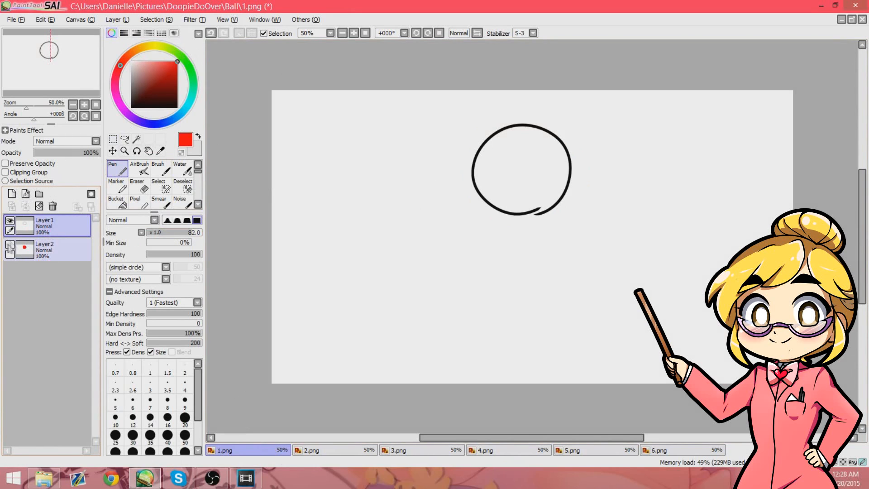
{"action": "left_click_drag", "start_coordinate": [10, 249], "coordinate": [10, 223]}
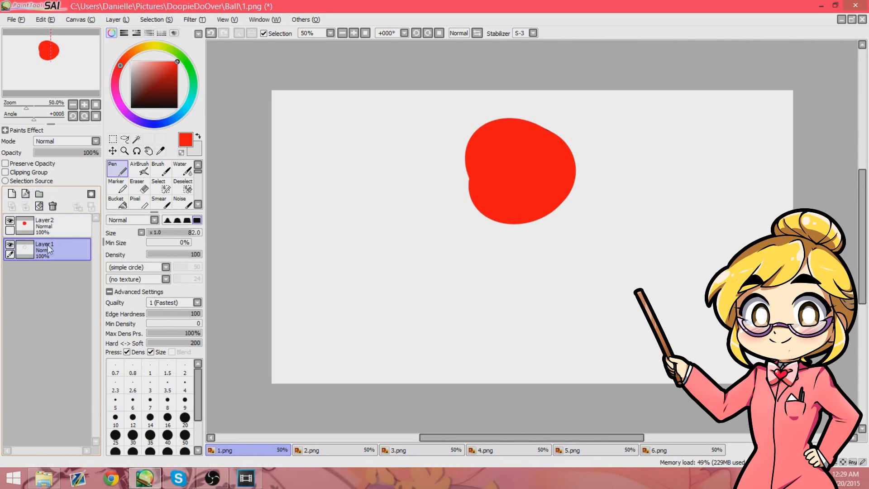
Step: Convert the outline layer's luminance to transparency and move the red layer beneath it
{"action": "left_click", "coordinate": [117, 19]}
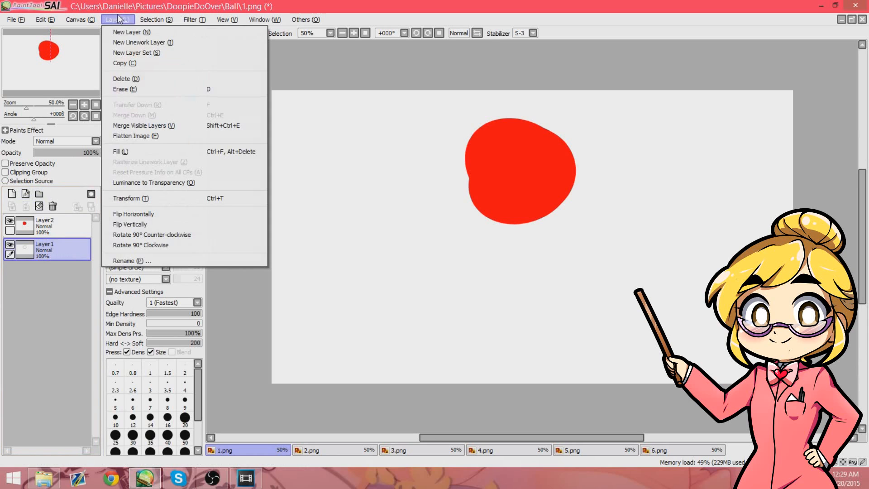
{"action": "left_click", "coordinate": [144, 182]}
{"action": "left_click_drag", "start_coordinate": [45, 227], "coordinate": [42, 279]}
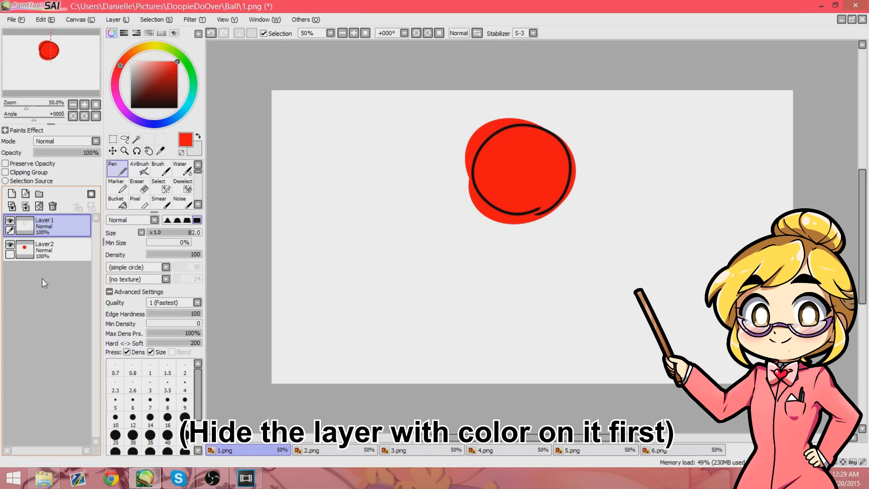
Step: With the red layer hidden and the outline's gap covered by the Select brush, select the area outside the circle with the Magic Wand
{"action": "left_click", "coordinate": [45, 249]}
{"action": "left_click", "coordinate": [9, 244]}
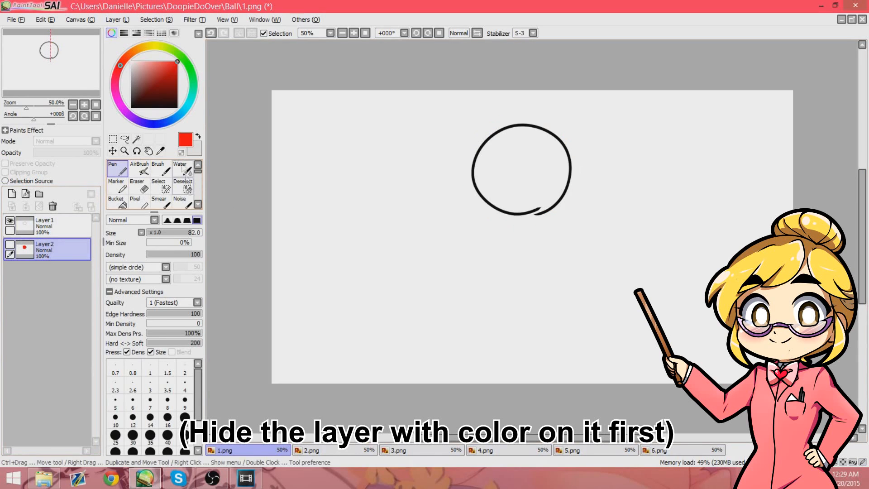
{"action": "left_click", "coordinate": [163, 186]}
{"action": "left_click_drag", "start_coordinate": [532, 217], "coordinate": [527, 215]}
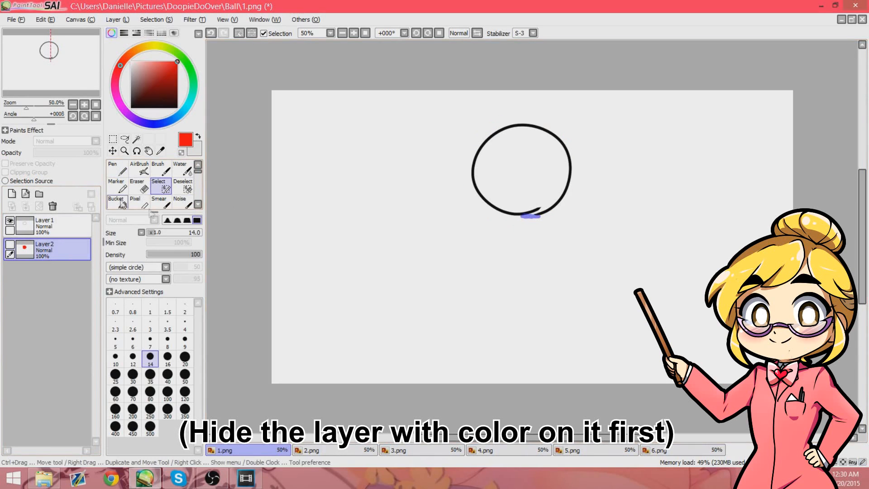
{"action": "left_click", "coordinate": [137, 142]}
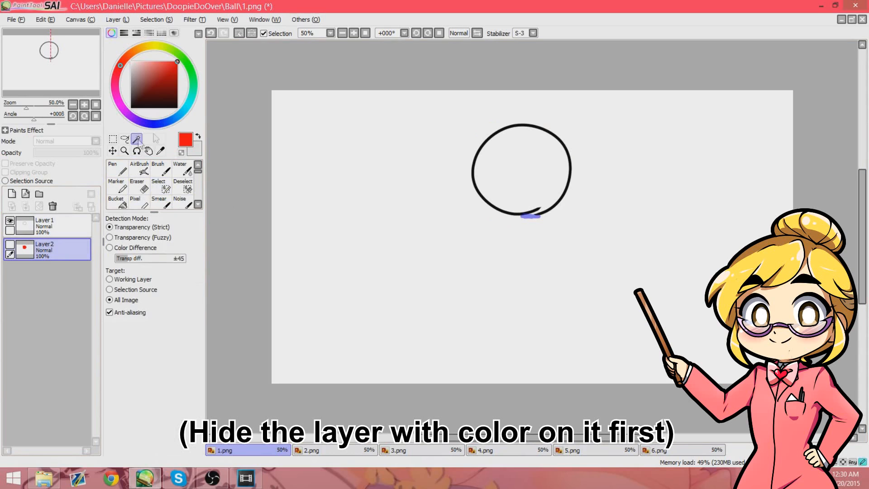
{"action": "left_click", "coordinate": [329, 131]}
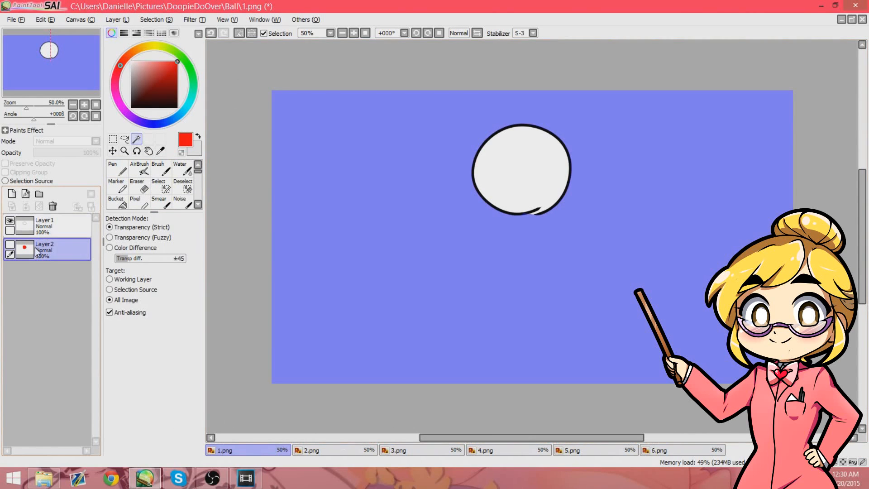
Step: Show the red layer, clear its paint outside the outline, and deselect
{"action": "left_click", "coordinate": [10, 245]}
{"action": "left_click", "coordinate": [39, 206]}
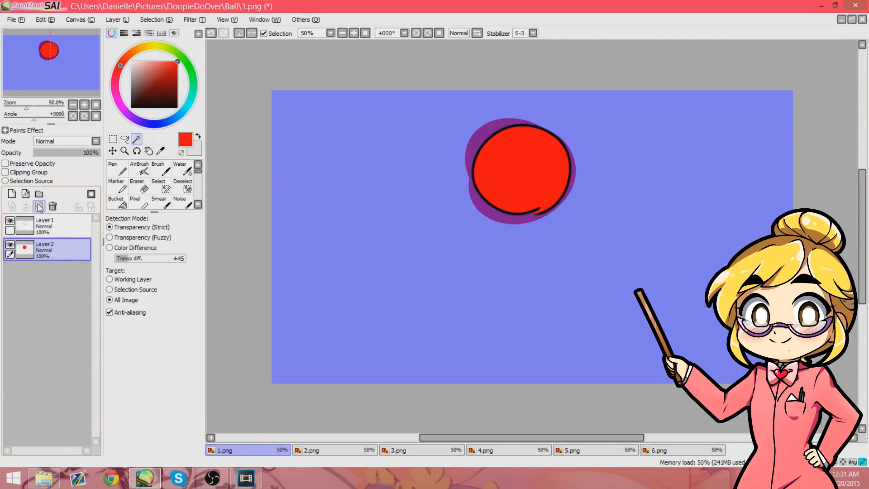
{"action": "left_click", "coordinate": [112, 139]}
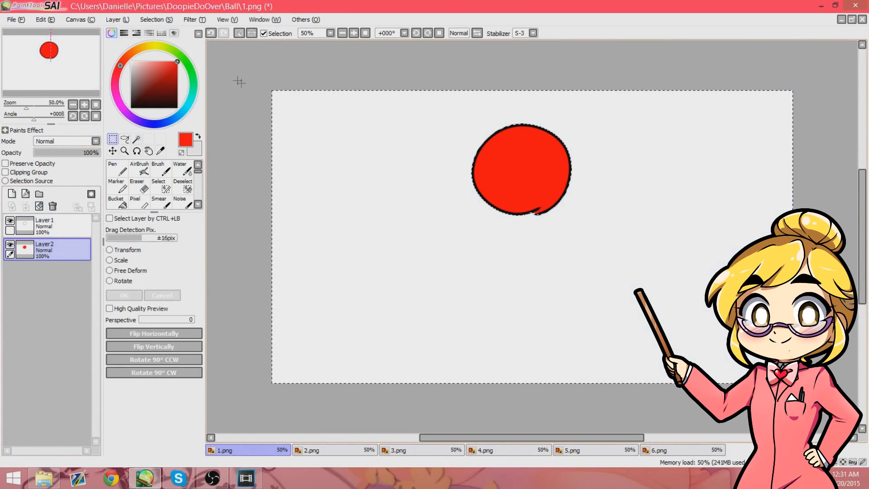
{"action": "key", "text": "ctrl+d"}
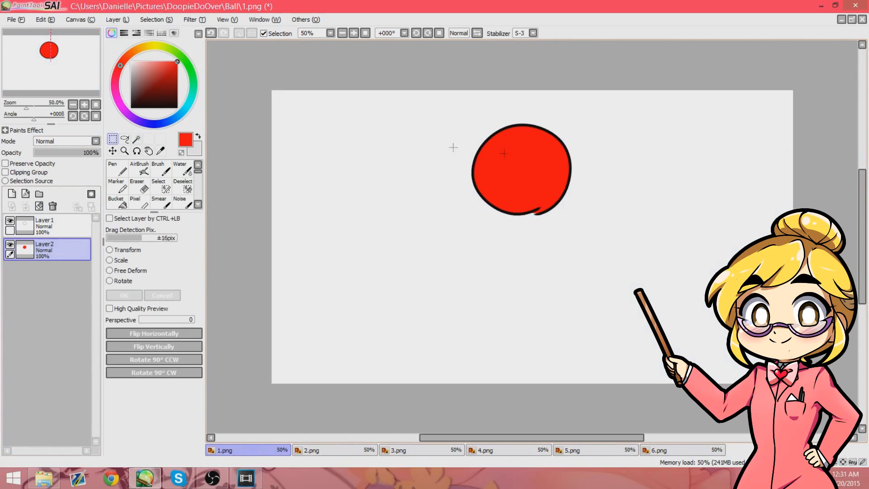
Step: Save the canvas over the existing 1.png with the 32bpp ARGB pixel format
{"action": "left_click", "coordinate": [15, 19]}
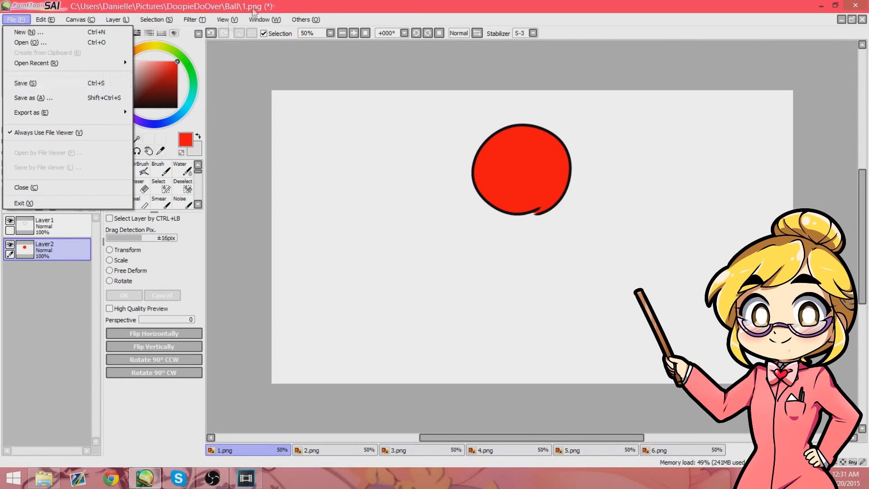
{"action": "left_click", "coordinate": [46, 97]}
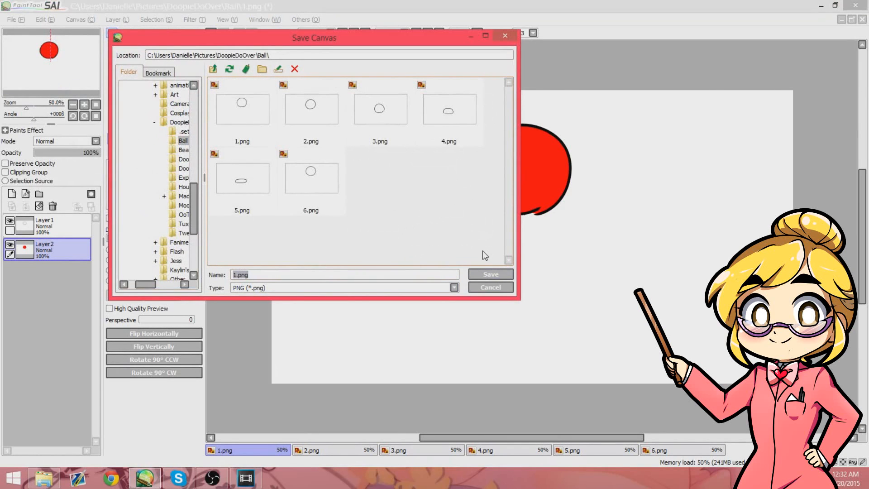
{"action": "left_click", "coordinate": [491, 274]}
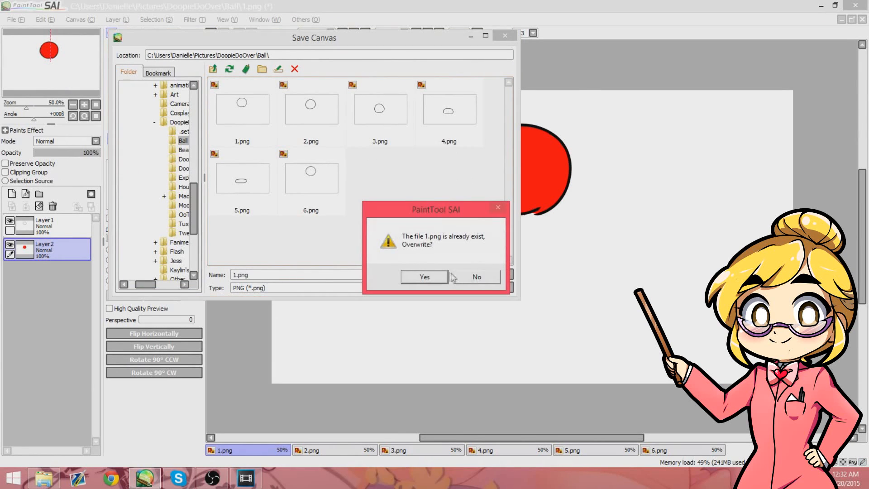
{"action": "left_click", "coordinate": [445, 271]}
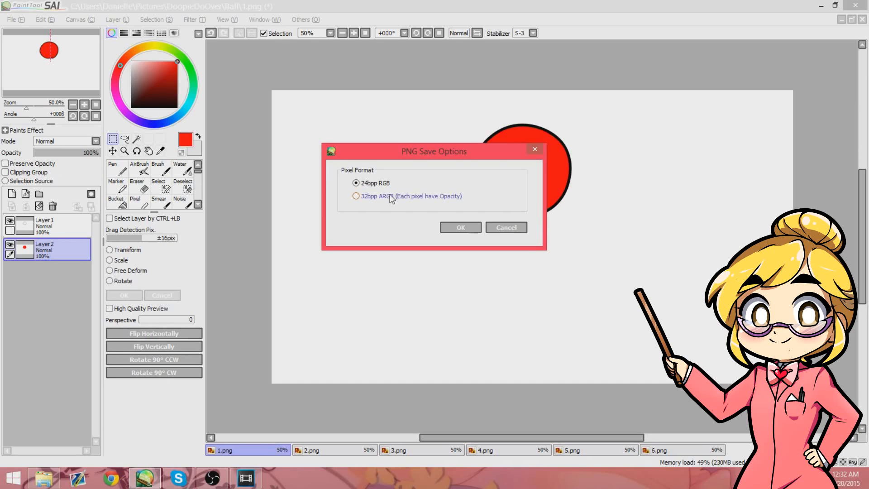
{"action": "left_click", "coordinate": [356, 196]}
{"action": "left_click", "coordinate": [460, 228]}
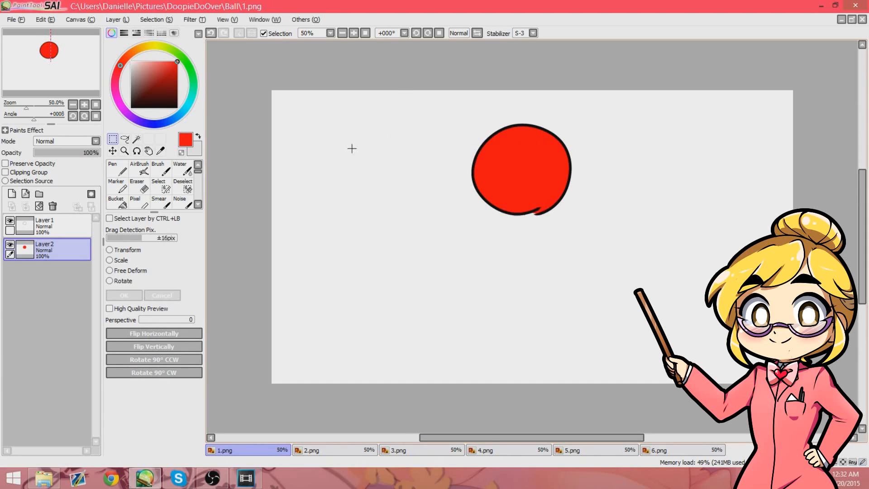
Step: In 2.png, make the outline layer's white transparent and paint the ball red on a new layer placed beneath it
{"action": "left_click", "coordinate": [308, 450]}
{"action": "left_click", "coordinate": [117, 20]}
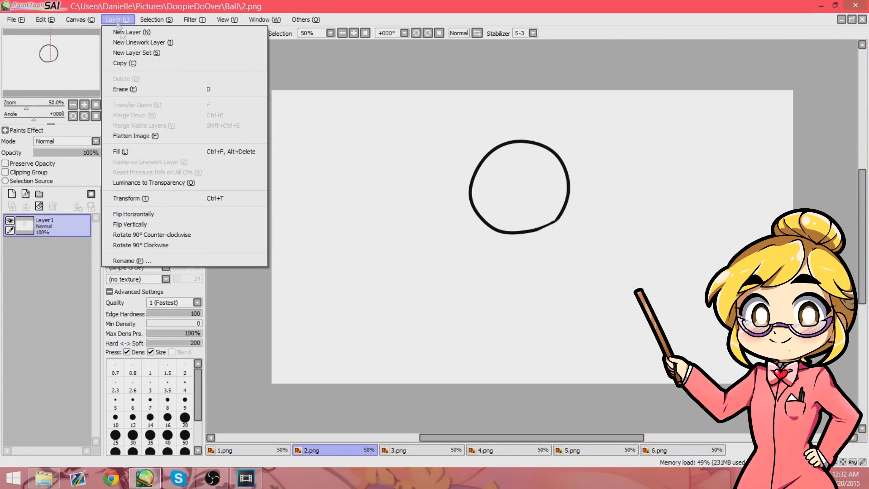
{"action": "left_click", "coordinate": [132, 31]}
{"action": "mouse_move", "coordinate": [475, 199]}
{"action": "left_mouse_down"}
{"action": "mouse_move", "coordinate": [553, 148]}
{"action": "mouse_move", "coordinate": [572, 202]}
{"action": "mouse_move", "coordinate": [492, 221]}
{"action": "left_mouse_up"}
{"action": "left_click_drag", "start_coordinate": [54, 225], "coordinate": [54, 256]}
Step: Select the area outside the ball with the Magic Wand while the red layer is hidden, and clear the red paint there
{"action": "left_click", "coordinate": [10, 244]}
{"action": "left_click", "coordinate": [50, 226]}
{"action": "left_click", "coordinate": [136, 139]}
{"action": "left_click", "coordinate": [363, 154]}
{"action": "left_click", "coordinate": [10, 245]}
{"action": "left_click", "coordinate": [25, 249]}
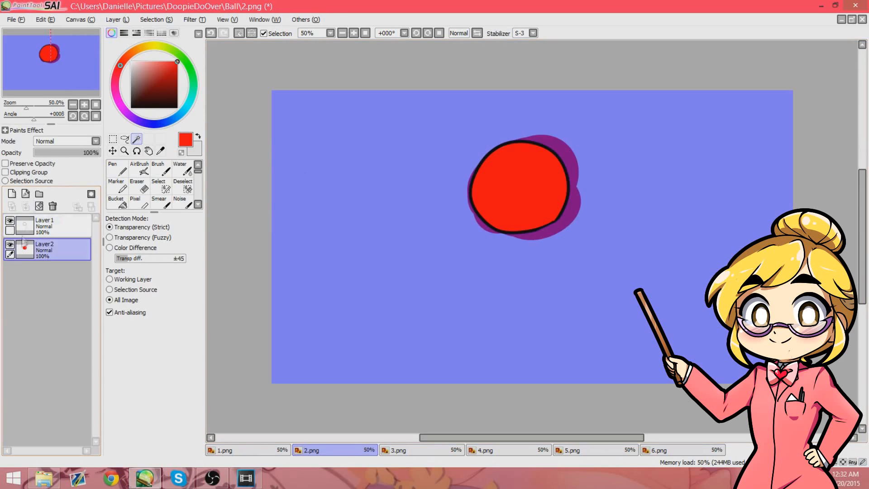
{"action": "key", "text": "d"}
{"action": "key", "text": "ctrl+d"}
Step: Save the canvas over the existing 2.png with the 32bpp ARGB pixel format
{"action": "left_click", "coordinate": [15, 19]}
{"action": "left_click", "coordinate": [26, 84]}
{"action": "left_click", "coordinate": [16, 19]}
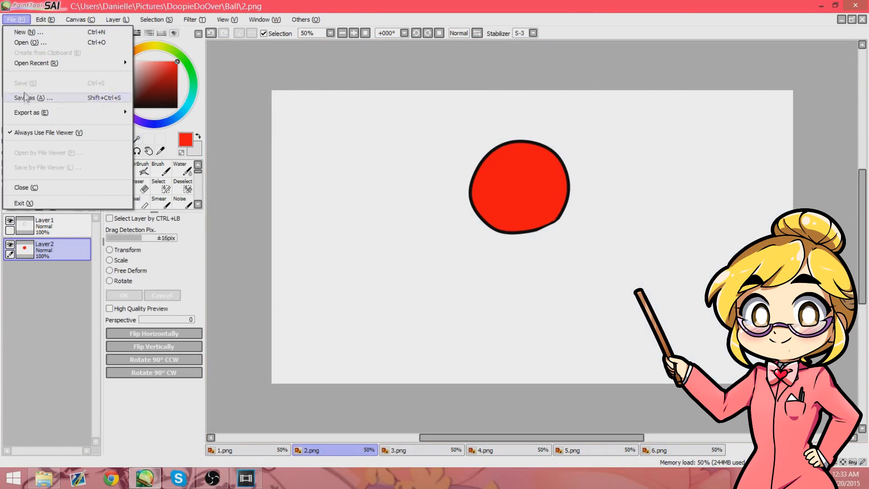
{"action": "left_click", "coordinate": [25, 97]}
{"action": "left_click", "coordinate": [488, 271]}
{"action": "left_click", "coordinate": [332, 196]}
{"action": "left_click", "coordinate": [464, 226]}
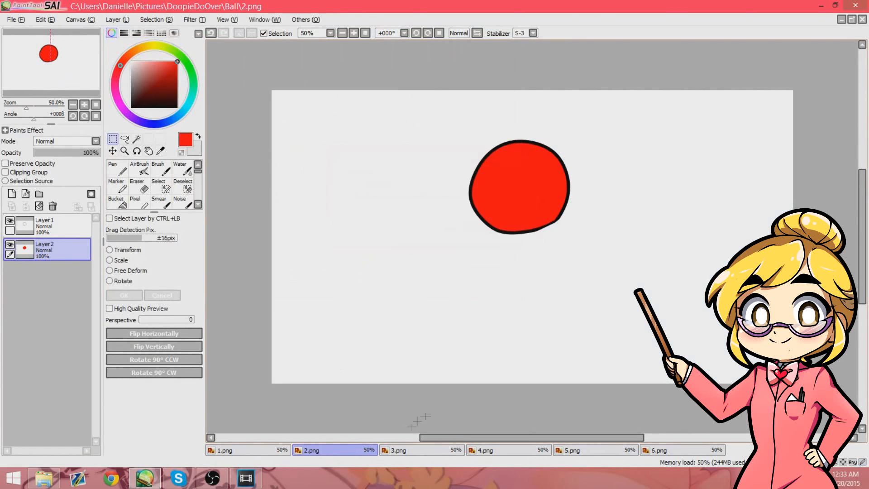
Step: In 3.png, paint the ball's area red on a new layer and move that layer beneath the outline layer
{"action": "left_click", "coordinate": [399, 450]}
{"action": "left_click", "coordinate": [117, 169]}
{"action": "mouse_move", "coordinate": [475, 247]}
{"action": "left_mouse_down"}
{"action": "mouse_move", "coordinate": [559, 233]}
{"action": "mouse_move", "coordinate": [553, 256]}
{"action": "mouse_move", "coordinate": [479, 267]}
{"action": "mouse_move", "coordinate": [515, 233]}
{"action": "left_mouse_up"}
{"action": "key", "text": "ctrl+z"}
{"action": "left_click", "coordinate": [12, 194]}
{"action": "left_click_drag", "start_coordinate": [57, 227], "coordinate": [57, 259]}
Step: Hide the red layer and cover the gap in the outline with the Select brush on the outline layer
{"action": "left_click", "coordinate": [10, 244]}
{"action": "left_click", "coordinate": [10, 245]}
{"action": "left_click", "coordinate": [10, 244]}
{"action": "left_click", "coordinate": [57, 226]}
{"action": "left_click", "coordinate": [162, 186]}
{"action": "left_click_drag", "start_coordinate": [560, 258], "coordinate": [572, 241]}
Step: Try selecting the inside of the ball with the Magic Wand
{"action": "left_click", "coordinate": [137, 139]}
{"action": "left_click", "coordinate": [515, 227]}
{"action": "left_click", "coordinate": [211, 33]}
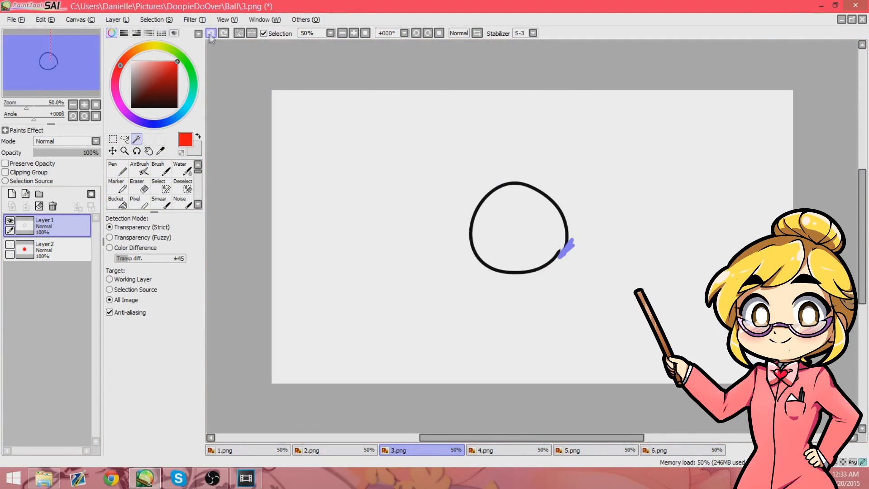
Step: Extend the brushed selection over the outline's gap and undo the retried Magic Wand selection inside the ball
{"action": "left_click", "coordinate": [162, 187]}
{"action": "left_click_drag", "start_coordinate": [554, 261], "coordinate": [565, 250]}
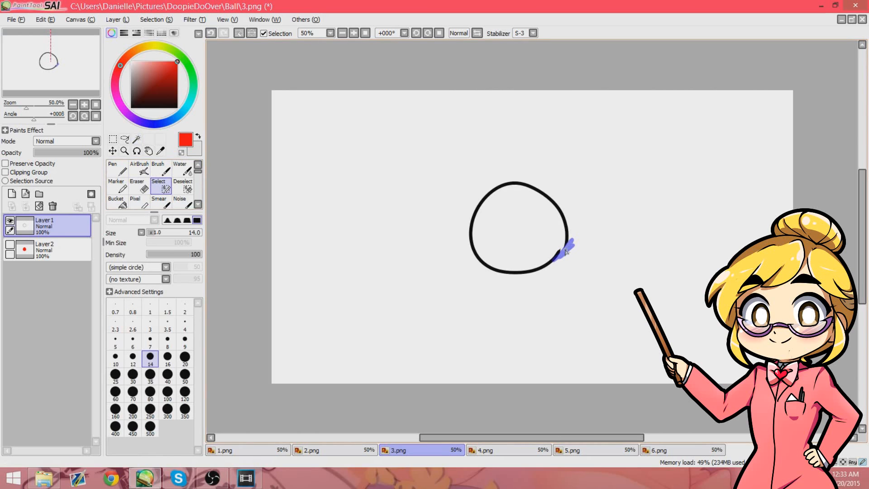
{"action": "left_click", "coordinate": [137, 139]}
{"action": "left_click", "coordinate": [515, 226]}
{"action": "left_click", "coordinate": [212, 33]}
Step: Try selecting the area outside the ball with the Magic Wand in its current detection mode
{"action": "left_click", "coordinate": [355, 33]}
{"action": "left_click", "coordinate": [354, 33]}
{"action": "left_click", "coordinate": [355, 33]}
{"action": "left_click", "coordinate": [281, 101]}
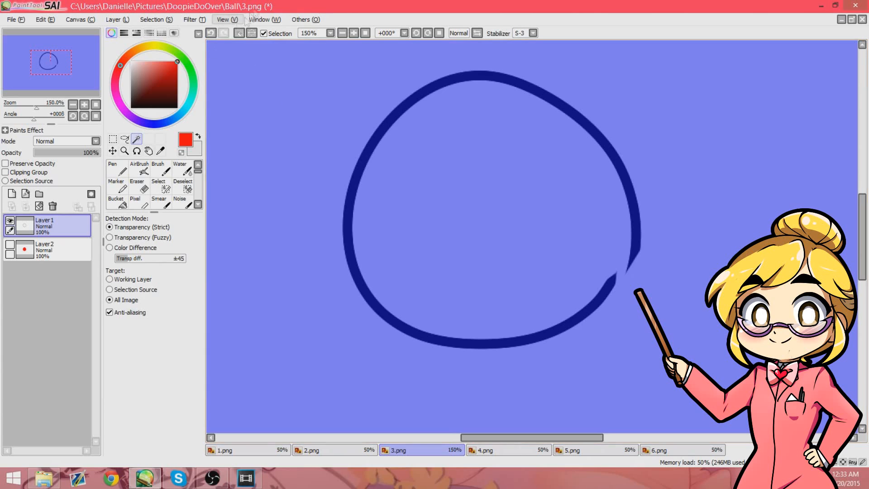
{"action": "left_click", "coordinate": [211, 33]}
Step: Set the Magic Wand's detection mode to Color Difference and select the area outside the ball
{"action": "left_click", "coordinate": [110, 248]}
{"action": "left_click", "coordinate": [282, 171]}
{"action": "left_click", "coordinate": [10, 244]}
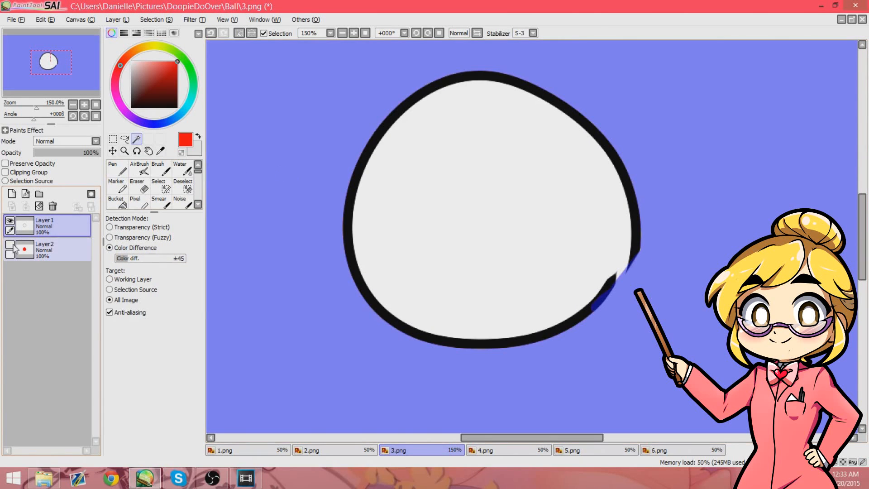
{"action": "left_click", "coordinate": [10, 245]}
{"action": "left_click", "coordinate": [366, 33]}
Step: Show the red layer, clear its paint outside the ball, and deselect
{"action": "left_click", "coordinate": [11, 244]}
{"action": "left_click", "coordinate": [59, 248]}
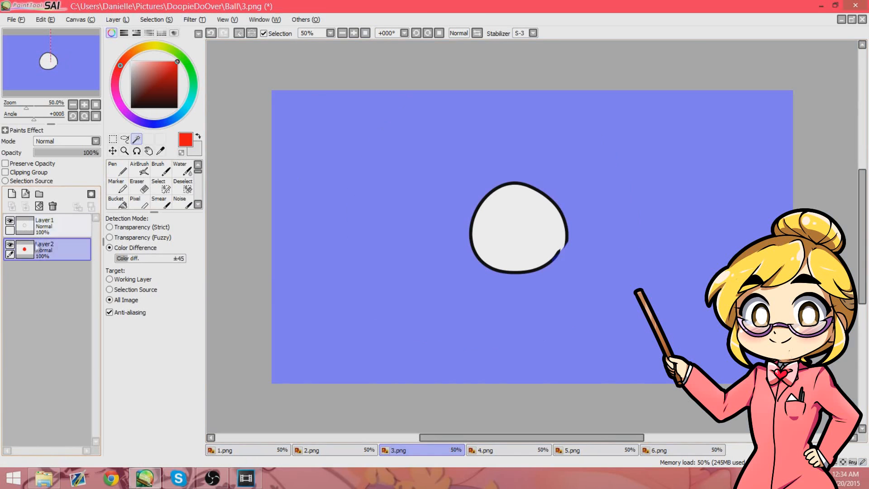
{"action": "left_click", "coordinate": [112, 139]}
{"action": "key", "text": "ctrl+d"}
Step: Convert the outline layer's luminance to transparency in 3.png
{"action": "left_click", "coordinate": [61, 227]}
{"action": "left_click", "coordinate": [117, 20]}
{"action": "left_click", "coordinate": [133, 188]}
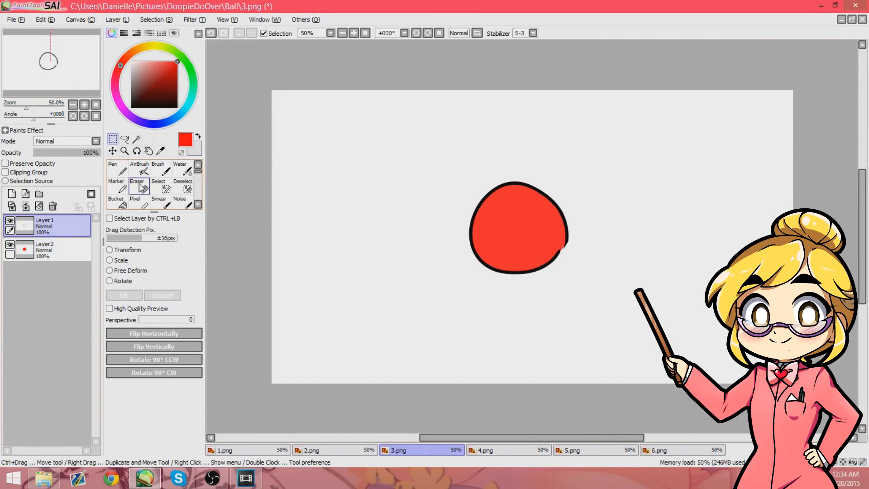
Step: Save the canvas over the existing 3.png
{"action": "left_click", "coordinate": [17, 20]}
{"action": "left_click", "coordinate": [48, 94]}
{"action": "left_click", "coordinate": [288, 288]}
{"action": "left_click", "coordinate": [490, 274]}
{"action": "left_click", "coordinate": [423, 277]}
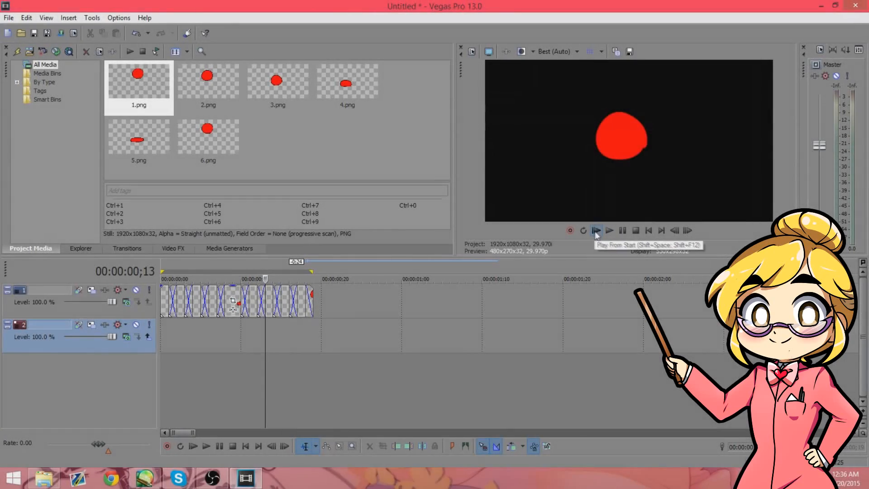
Step: In Vegas Pro, play the ball animation from the start with looping on, and stop the playback
{"action": "left_click", "coordinate": [597, 231]}
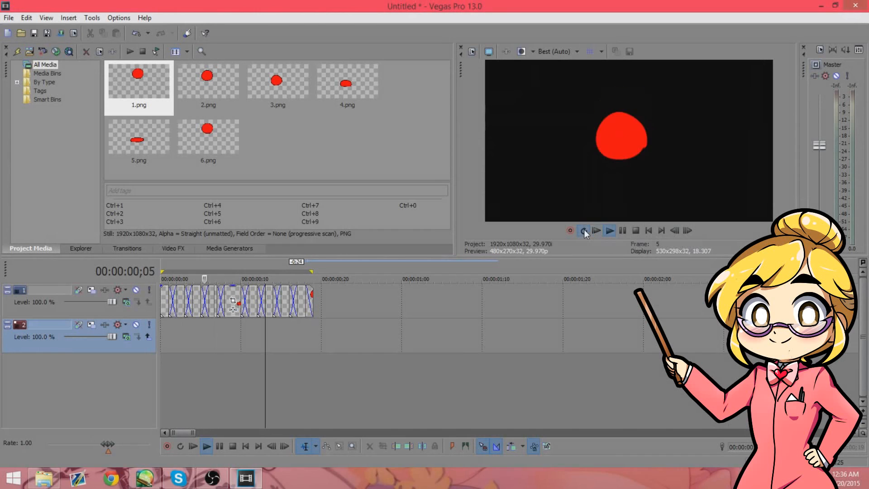
{"action": "left_click", "coordinate": [584, 230]}
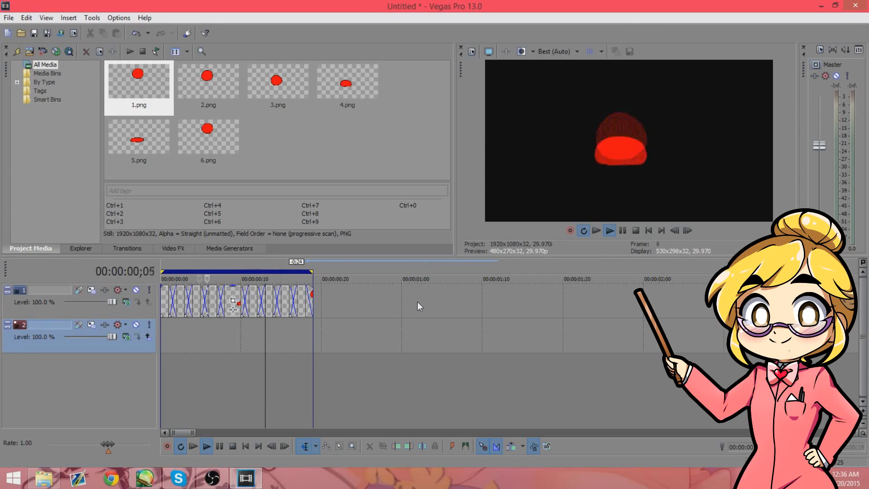
{"action": "key", "text": "space"}
Step: Switch to PaintTool SAI and create a new canvas of 1920 by 1080 pixels at 72 pixels per inch
{"action": "left_click", "coordinate": [144, 477]}
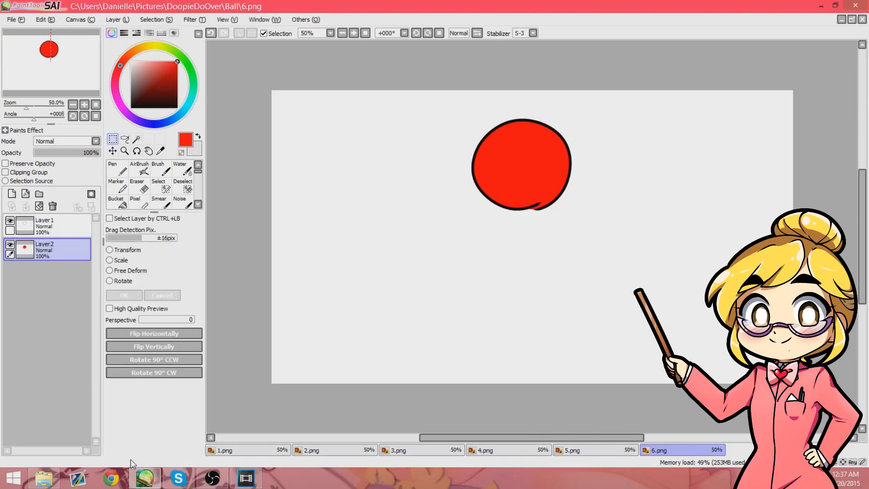
{"action": "left_click", "coordinate": [17, 19]}
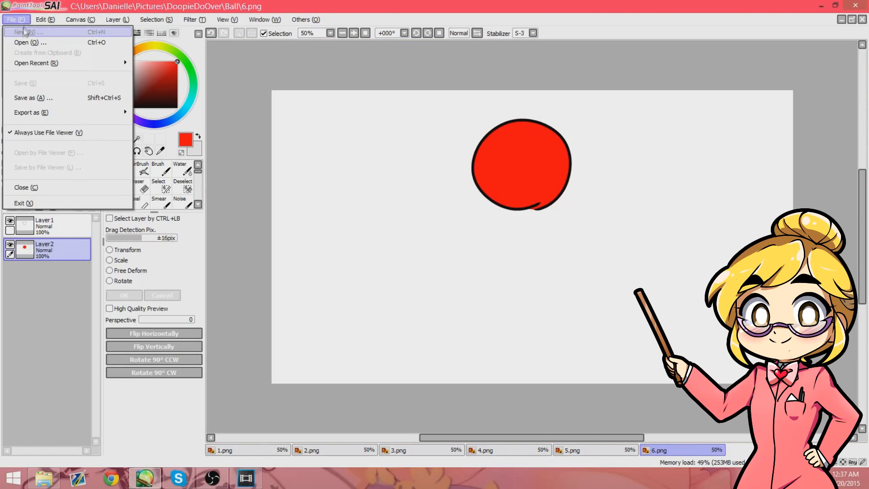
{"action": "left_click", "coordinate": [20, 30]}
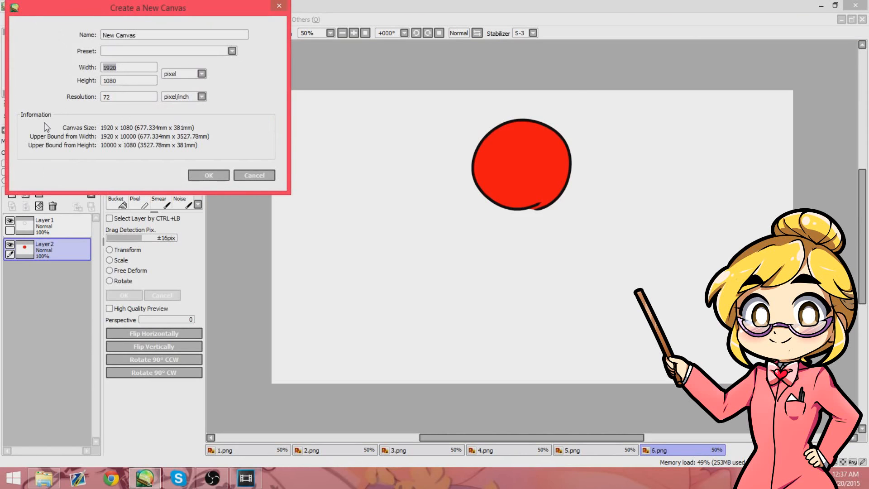
{"action": "left_click", "coordinate": [208, 175]}
Step: Start painting the canvas with the Pen in yellow and set the stabilizer to 0
{"action": "left_click", "coordinate": [117, 169]}
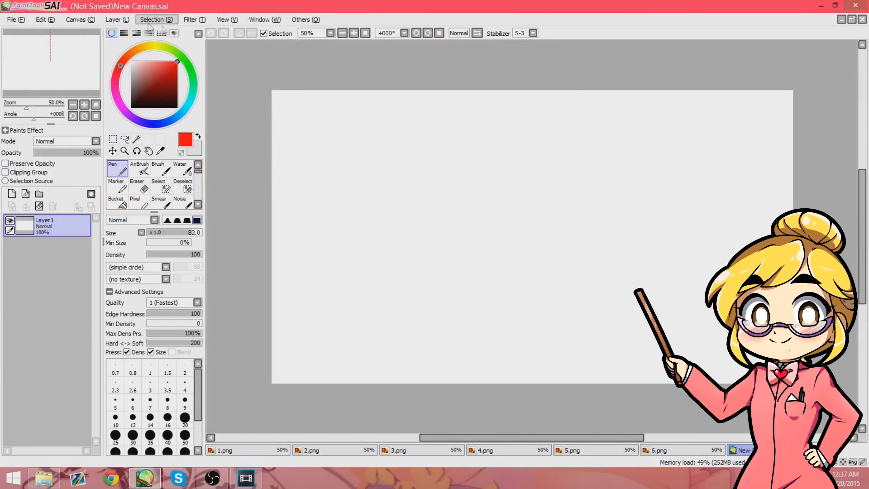
{"action": "left_click", "coordinate": [148, 46]}
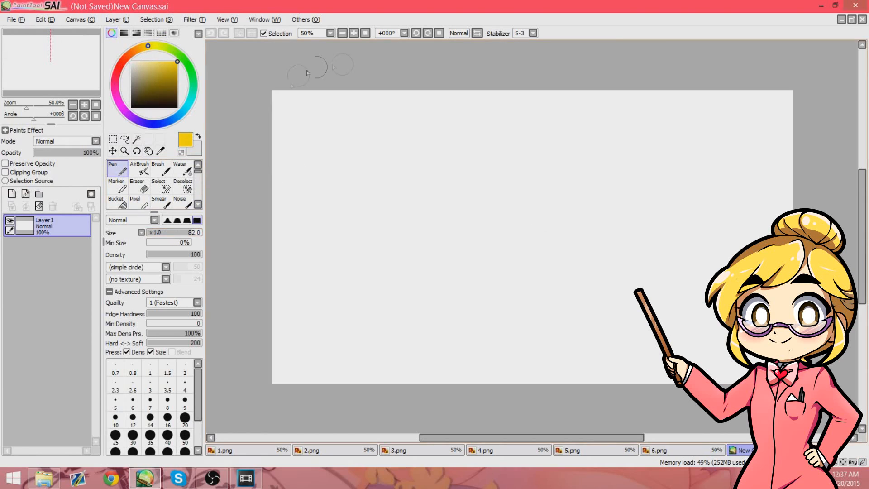
{"action": "mouse_move", "coordinate": [310, 86]}
{"action": "left_mouse_down"}
{"action": "mouse_move", "coordinate": [274, 124]}
{"action": "mouse_move", "coordinate": [295, 163]}
{"action": "left_mouse_up"}
{"action": "left_click", "coordinate": [533, 33]}
{"action": "left_click", "coordinate": [522, 42]}
Step: Cover the whole canvas in yellow, raising the pen size to 500 with the x5.0 multiplier
{"action": "left_click_drag", "start_coordinate": [378, 91], "coordinate": [283, 168]}
{"action": "left_click_drag", "start_coordinate": [299, 172], "coordinate": [269, 206]}
{"action": "left_click", "coordinate": [141, 233]}
{"action": "left_click", "coordinate": [156, 265]}
{"action": "left_click", "coordinate": [201, 233]}
{"action": "mouse_move", "coordinate": [382, 202]}
{"action": "left_mouse_down"}
{"action": "mouse_move", "coordinate": [661, 223]}
{"action": "mouse_move", "coordinate": [340, 316]}
{"action": "left_mouse_up"}
Step: On a new layer, airbrush a soft pink border around the edges of the yellow canvas at brush size 500
{"action": "left_click", "coordinate": [12, 194]}
{"action": "left_click_drag", "start_coordinate": [134, 52], "coordinate": [117, 85]}
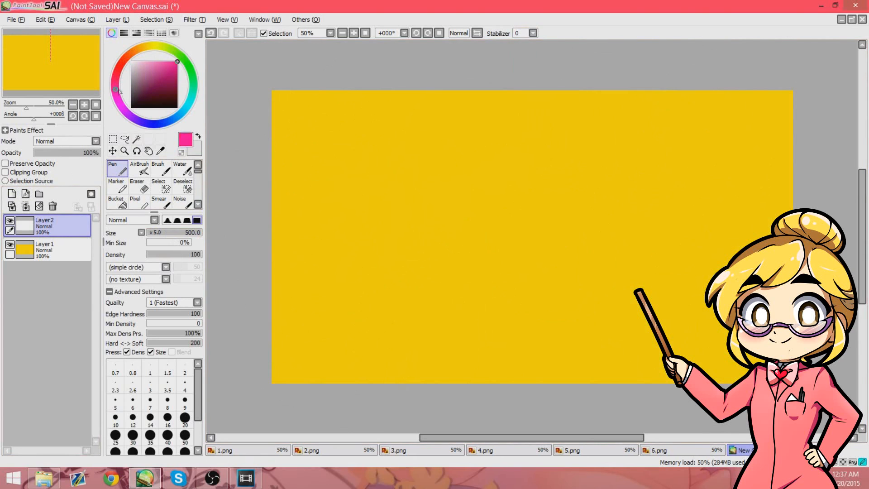
{"action": "left_click", "coordinate": [140, 169]}
{"action": "left_click", "coordinate": [141, 232]}
{"action": "left_click", "coordinate": [156, 265]}
{"action": "left_click", "coordinate": [201, 233]}
{"action": "mouse_move", "coordinate": [363, 89]}
{"action": "left_mouse_down"}
{"action": "mouse_move", "coordinate": [311, 362]}
{"action": "mouse_move", "coordinate": [301, 84]}
{"action": "mouse_move", "coordinate": [838, 146]}
{"action": "mouse_move", "coordinate": [756, 358]}
{"action": "mouse_move", "coordinate": [611, 390]}
{"action": "mouse_move", "coordinate": [588, 63]}
{"action": "mouse_move", "coordinate": [452, 70]}
{"action": "left_mouse_up"}
{"action": "mouse_move", "coordinate": [283, 131]}
{"action": "left_mouse_down"}
{"action": "mouse_move", "coordinate": [427, 398]}
{"action": "mouse_move", "coordinate": [290, 127]}
{"action": "left_mouse_up"}
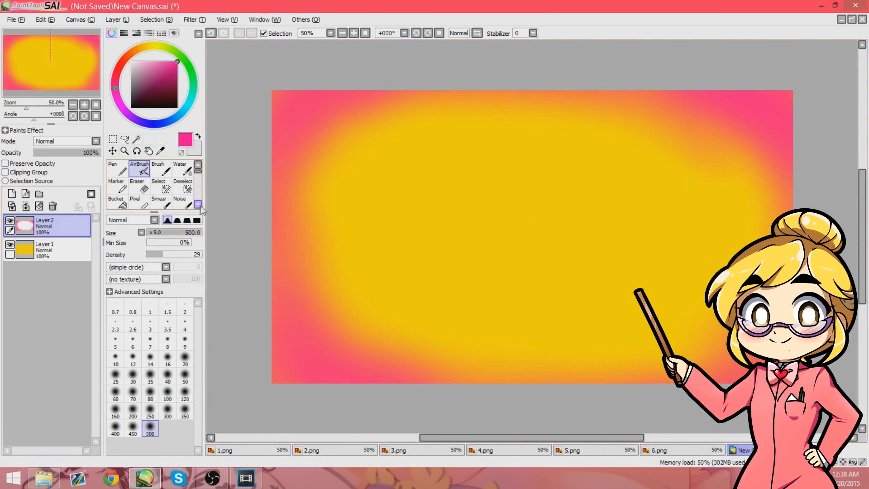
Step: Soften the inner edge of the pink border all around the canvas with the Blur brush
{"action": "left_click", "coordinate": [198, 204]}
{"action": "left_click", "coordinate": [182, 201]}
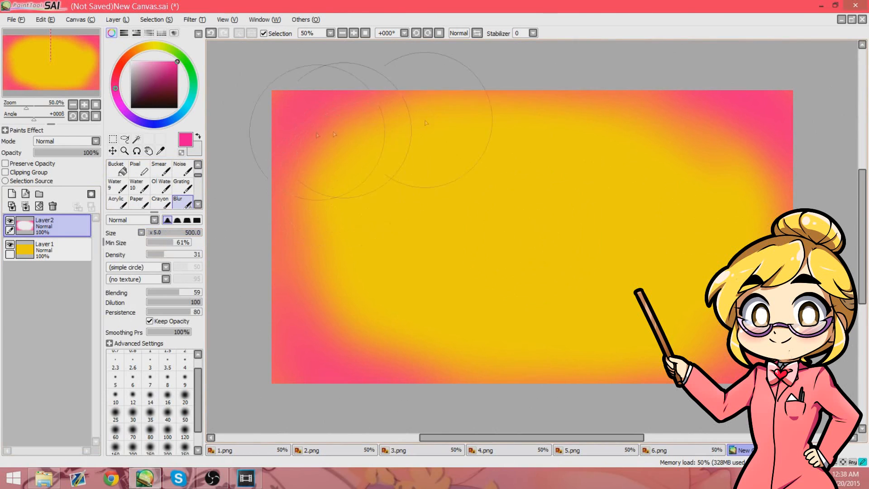
{"action": "left_click_drag", "start_coordinate": [387, 359], "coordinate": [259, 201]}
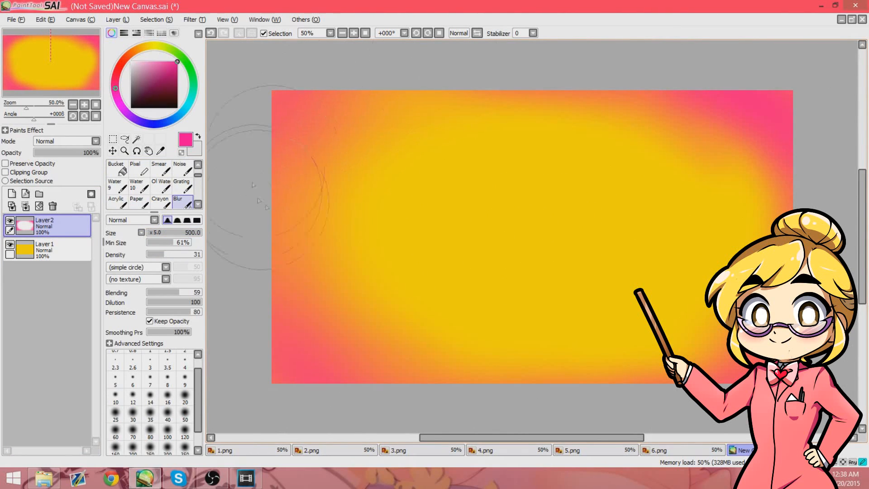
{"action": "mouse_move", "coordinate": [619, 386]}
{"action": "left_mouse_down"}
{"action": "mouse_move", "coordinate": [670, 158]}
{"action": "mouse_move", "coordinate": [751, 182]}
{"action": "mouse_move", "coordinate": [617, 312]}
{"action": "mouse_move", "coordinate": [533, 361]}
{"action": "left_mouse_up"}
{"action": "scroll", "coordinate": [150, 186], "scroll_direction": "up", "scroll_amount": 2}
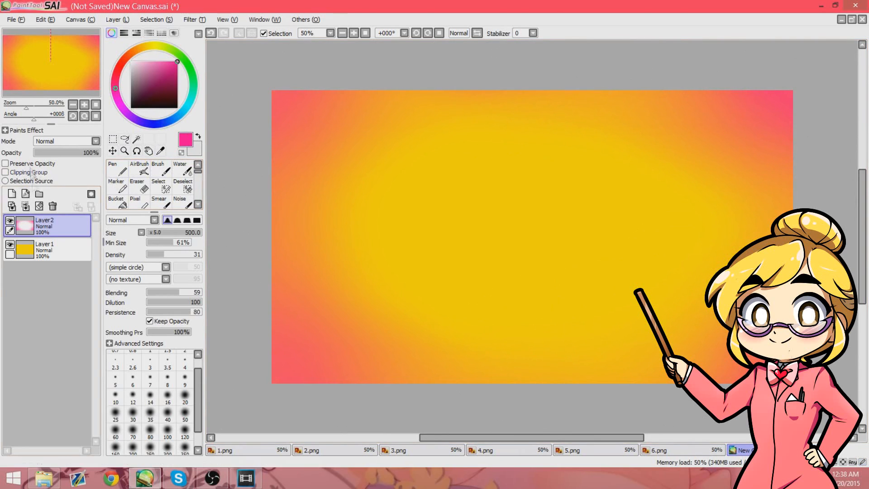
Step: On a new layer, draw purple hearts near the canvas's upper-left corner with the Pen at size 20 and stabilizer S-6
{"action": "left_click", "coordinate": [12, 194]}
{"action": "left_click", "coordinate": [121, 63]}
{"action": "mouse_move", "coordinate": [128, 56]}
{"action": "left_mouse_down"}
{"action": "mouse_move", "coordinate": [115, 91]}
{"action": "mouse_move", "coordinate": [126, 113]}
{"action": "left_mouse_up"}
{"action": "left_click", "coordinate": [117, 169]}
{"action": "left_click", "coordinate": [184, 417]}
{"action": "mouse_move", "coordinate": [365, 156]}
{"action": "left_mouse_down"}
{"action": "mouse_move", "coordinate": [363, 145]}
{"action": "mouse_move", "coordinate": [352, 159]}
{"action": "mouse_move", "coordinate": [352, 136]}
{"action": "mouse_move", "coordinate": [332, 160]}
{"action": "mouse_move", "coordinate": [344, 153]}
{"action": "left_mouse_up"}
{"action": "key", "text": "ctrl+z"}
{"action": "left_click", "coordinate": [533, 33]}
{"action": "left_click", "coordinate": [518, 214]}
Step: Draw more purple hearts near the upper-right, lower-left and lower-right corners of the canvas
{"action": "left_click_drag", "start_coordinate": [684, 146], "coordinate": [698, 109]}
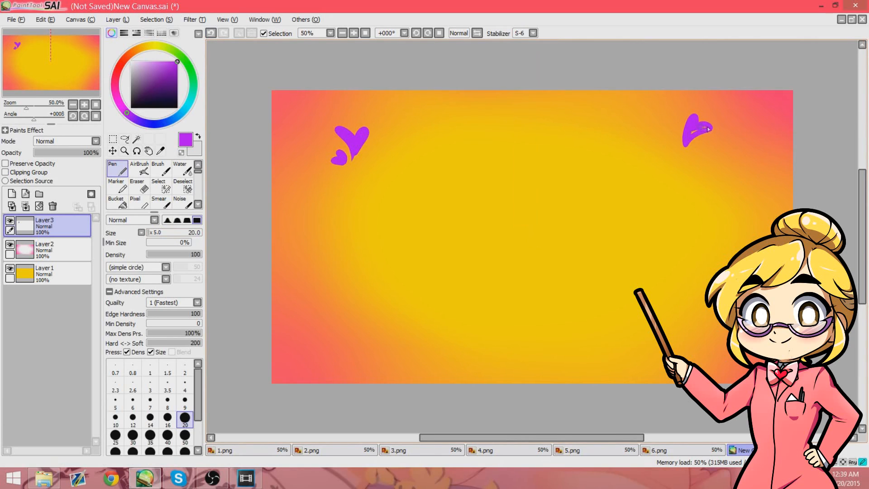
{"action": "left_click_drag", "start_coordinate": [698, 146], "coordinate": [695, 158]}
{"action": "left_click_drag", "start_coordinate": [707, 151], "coordinate": [696, 157]}
{"action": "left_click_drag", "start_coordinate": [356, 324], "coordinate": [363, 334]}
{"action": "left_click_drag", "start_coordinate": [364, 318], "coordinate": [364, 333]}
{"action": "left_click_drag", "start_coordinate": [688, 323], "coordinate": [687, 338]}
{"action": "left_click_drag", "start_coordinate": [698, 326], "coordinate": [688, 338]}
Step: Paint two wide light-blue diagonal stripes at pen size 265 on a new layer and move it below the pink border layer
{"action": "left_click", "coordinate": [12, 194]}
{"action": "left_click_drag", "start_coordinate": [153, 124], "coordinate": [187, 106]}
{"action": "left_click_drag", "start_coordinate": [156, 68], "coordinate": [143, 70]}
{"action": "left_click_drag", "start_coordinate": [150, 232], "coordinate": [176, 232]}
{"action": "left_click_drag", "start_coordinate": [290, 295], "coordinate": [585, 97]}
{"action": "left_click_drag", "start_coordinate": [390, 408], "coordinate": [761, 117]}
{"action": "left_click_drag", "start_coordinate": [45, 225], "coordinate": [45, 274]}
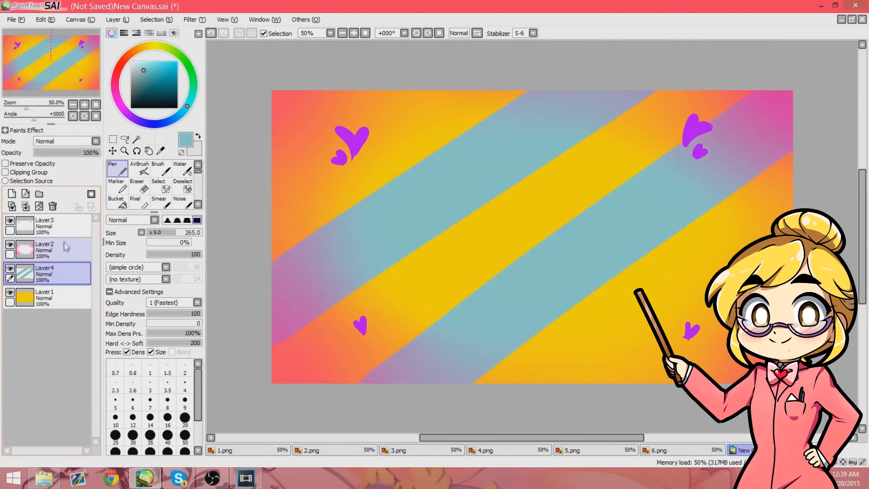
Step: On another new layer, paint a thin light-blue diagonal line at pen size 30 above each wide stripe
{"action": "left_click", "coordinate": [26, 192]}
{"action": "left_click", "coordinate": [133, 435]}
{"action": "left_click_drag", "start_coordinate": [274, 245], "coordinate": [500, 93]}
{"action": "left_click_drag", "start_coordinate": [333, 379], "coordinate": [523, 254]}
{"action": "left_click", "coordinate": [211, 33]}
{"action": "left_click_drag", "start_coordinate": [313, 396], "coordinate": [697, 124]}
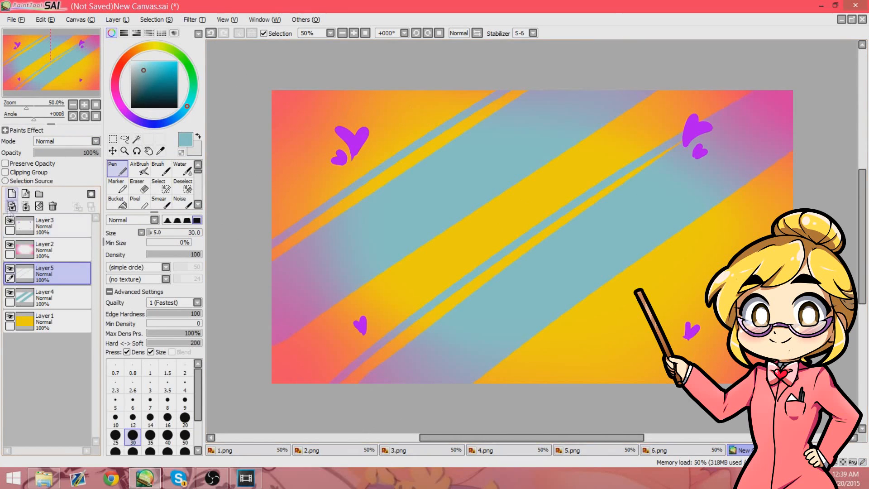
Step: On a new layer above the hearts, hand-letter "KAWA" in white across the upper canvas at pen size 75
{"action": "left_click", "coordinate": [50, 225]}
{"action": "left_click", "coordinate": [12, 194]}
{"action": "left_click", "coordinate": [184, 59]}
{"action": "left_click_drag", "start_coordinate": [167, 74], "coordinate": [131, 62]}
{"action": "left_click_drag", "start_coordinate": [154, 233], "coordinate": [168, 233]}
{"action": "left_click_drag", "start_coordinate": [309, 113], "coordinate": [314, 209]}
{"action": "mouse_move", "coordinate": [360, 119]}
{"action": "left_mouse_down"}
{"action": "mouse_move", "coordinate": [345, 144]}
{"action": "mouse_move", "coordinate": [369, 197]}
{"action": "mouse_move", "coordinate": [443, 172]}
{"action": "mouse_move", "coordinate": [441, 187]}
{"action": "left_mouse_up"}
{"action": "left_click_drag", "start_coordinate": [401, 159], "coordinate": [433, 160]}
{"action": "mouse_move", "coordinate": [460, 117]}
{"action": "left_mouse_down"}
{"action": "mouse_move", "coordinate": [514, 192]}
{"action": "mouse_move", "coordinate": [542, 114]}
{"action": "left_mouse_up"}
{"action": "mouse_move", "coordinate": [544, 190]}
{"action": "left_mouse_down"}
{"action": "mouse_move", "coordinate": [565, 148]}
{"action": "mouse_move", "coordinate": [606, 182]}
{"action": "left_mouse_up"}
{"action": "left_click_drag", "start_coordinate": [564, 159], "coordinate": [600, 160]}
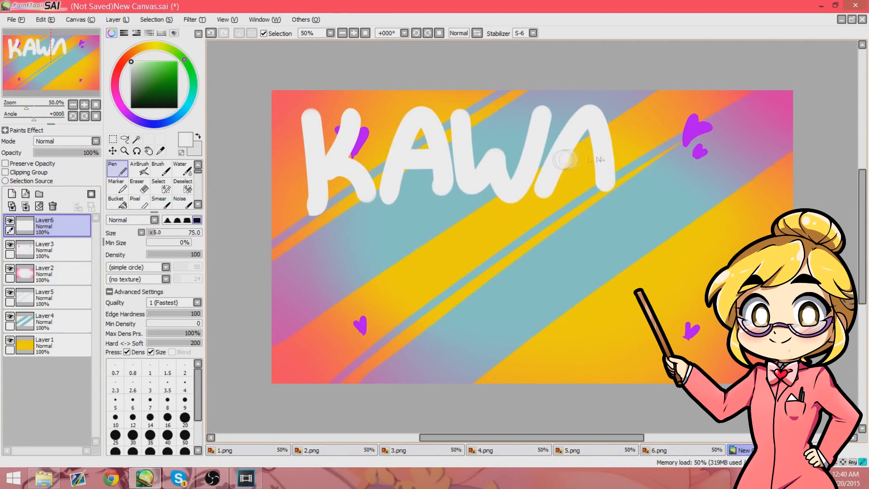
Step: Complete the white lettering with "II!" so that it reads "KAWAII!"
{"action": "left_click_drag", "start_coordinate": [638, 113], "coordinate": [634, 195]}
{"action": "left_click_drag", "start_coordinate": [689, 117], "coordinate": [677, 197]}
{"action": "left_click_drag", "start_coordinate": [754, 118], "coordinate": [718, 185]}
{"action": "left_click", "coordinate": [708, 218]}
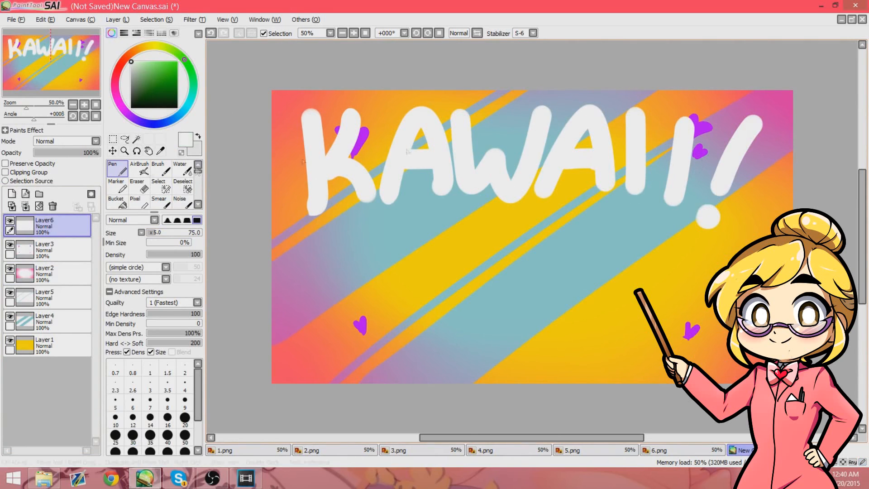
Step: Add a layer clipped to the lettering and shade the K's left edge in muted purple with stabilizer S-4
{"action": "left_click", "coordinate": [11, 194]}
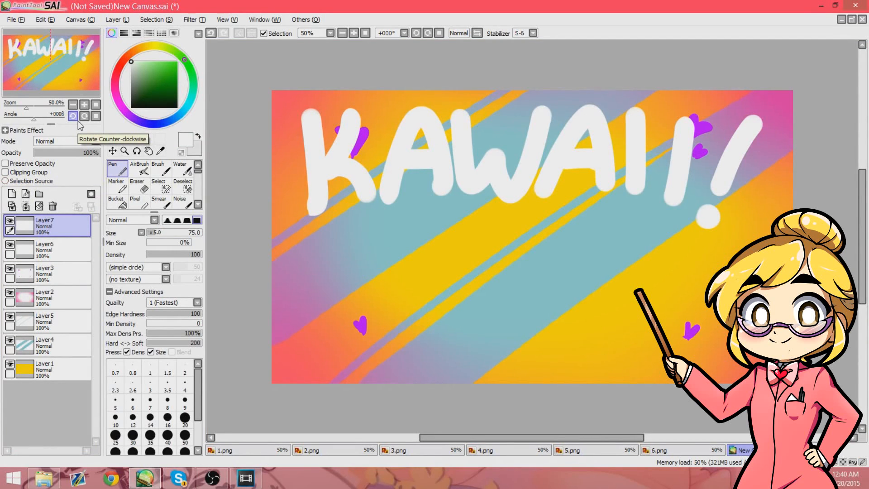
{"action": "left_click", "coordinate": [18, 175]}
{"action": "left_click", "coordinate": [144, 122]}
{"action": "left_click", "coordinate": [143, 73]}
{"action": "mouse_move", "coordinate": [293, 221]}
{"action": "left_mouse_down"}
{"action": "mouse_move", "coordinate": [304, 202]}
{"action": "mouse_move", "coordinate": [307, 220]}
{"action": "left_mouse_up"}
{"action": "key", "text": "ctrl+z"}
{"action": "left_click", "coordinate": [533, 33]}
{"action": "left_click", "coordinate": [523, 200]}
{"action": "left_click_drag", "start_coordinate": [295, 110], "coordinate": [307, 220]}
Step: Reduce the pen size to 15, shade the arms of the K, and clean up the shading with the Eraser
{"action": "left_click", "coordinate": [154, 233]}
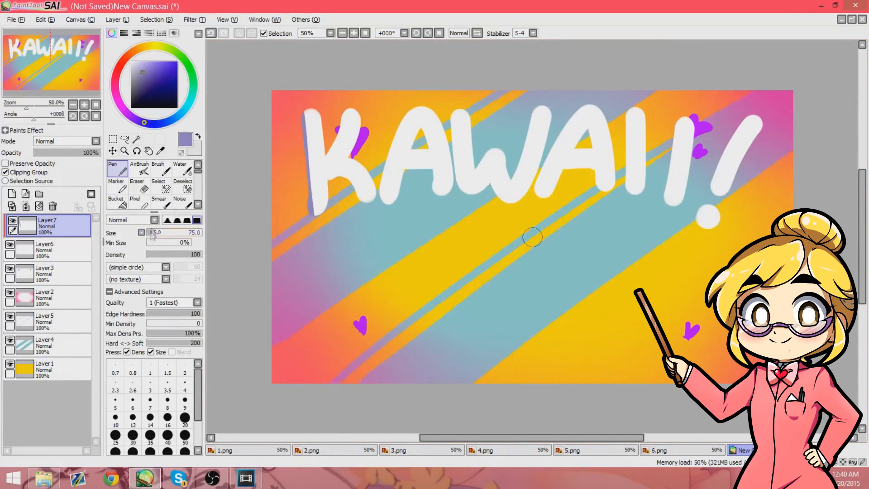
{"action": "left_click", "coordinate": [148, 233]}
{"action": "left_click_drag", "start_coordinate": [323, 156], "coordinate": [350, 109]}
{"action": "left_click_drag", "start_coordinate": [326, 178], "coordinate": [365, 202]}
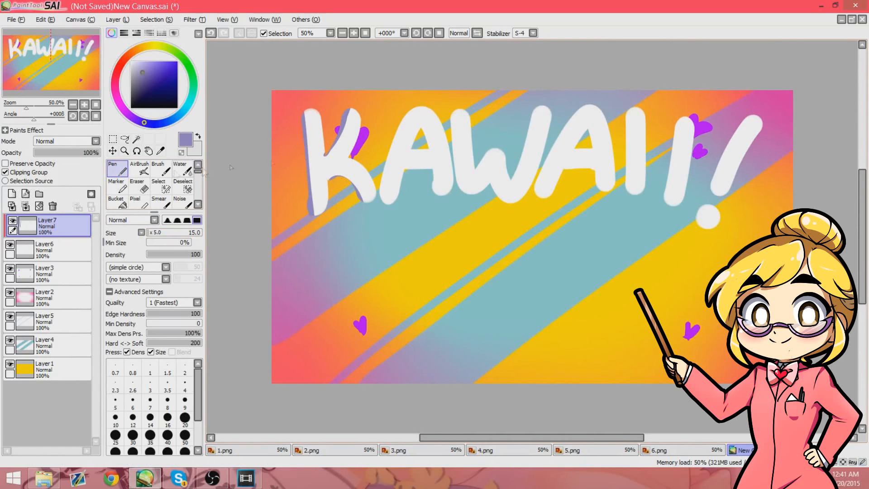
{"action": "left_click", "coordinate": [138, 186]}
{"action": "left_click_drag", "start_coordinate": [323, 180], "coordinate": [326, 167]}
Step: Shade the left edges of the letters A, W and A in muted purple with the Pen
{"action": "left_click", "coordinate": [118, 169]}
{"action": "mouse_move", "coordinate": [411, 111]}
{"action": "left_mouse_down"}
{"action": "mouse_move", "coordinate": [377, 180]}
{"action": "mouse_move", "coordinate": [379, 197]}
{"action": "left_mouse_up"}
{"action": "mouse_move", "coordinate": [420, 128]}
{"action": "left_mouse_down"}
{"action": "mouse_move", "coordinate": [437, 146]}
{"action": "mouse_move", "coordinate": [435, 194]}
{"action": "left_mouse_up"}
{"action": "left_click_drag", "start_coordinate": [452, 112], "coordinate": [458, 187]}
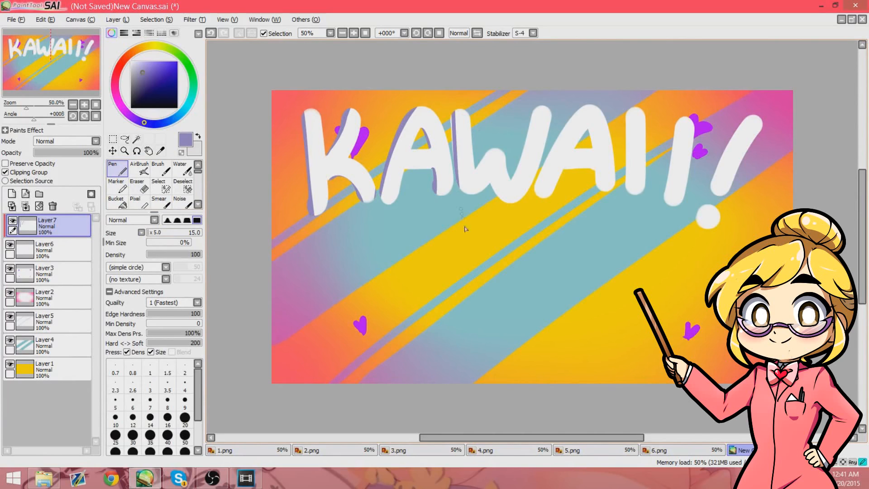
{"action": "mouse_move", "coordinate": [452, 110]}
{"action": "left_mouse_down"}
{"action": "mouse_move", "coordinate": [454, 157]}
{"action": "mouse_move", "coordinate": [495, 149]}
{"action": "left_mouse_up"}
{"action": "left_click_drag", "start_coordinate": [510, 179], "coordinate": [538, 107]}
{"action": "mouse_move", "coordinate": [536, 194]}
{"action": "left_mouse_down"}
{"action": "mouse_move", "coordinate": [588, 104]}
{"action": "mouse_move", "coordinate": [601, 191]}
{"action": "left_mouse_up"}
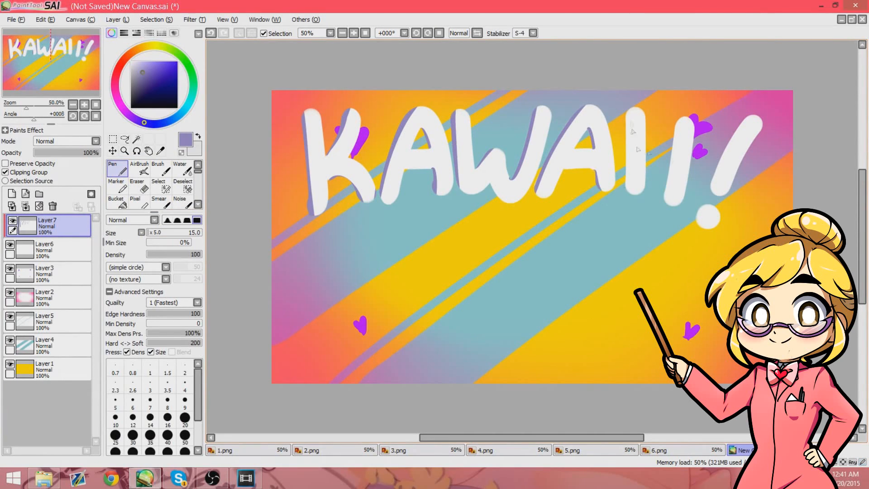
Step: Shade the left edges of both I letters and the exclamation mark in the same muted purple
{"action": "left_click_drag", "start_coordinate": [629, 108], "coordinate": [629, 193]}
{"action": "left_click_drag", "start_coordinate": [682, 118], "coordinate": [666, 202]}
{"action": "mouse_move", "coordinate": [712, 195]}
{"action": "left_mouse_down"}
{"action": "mouse_move", "coordinate": [743, 119]}
{"action": "mouse_move", "coordinate": [694, 220]}
{"action": "mouse_move", "coordinate": [713, 205]}
{"action": "left_mouse_up"}
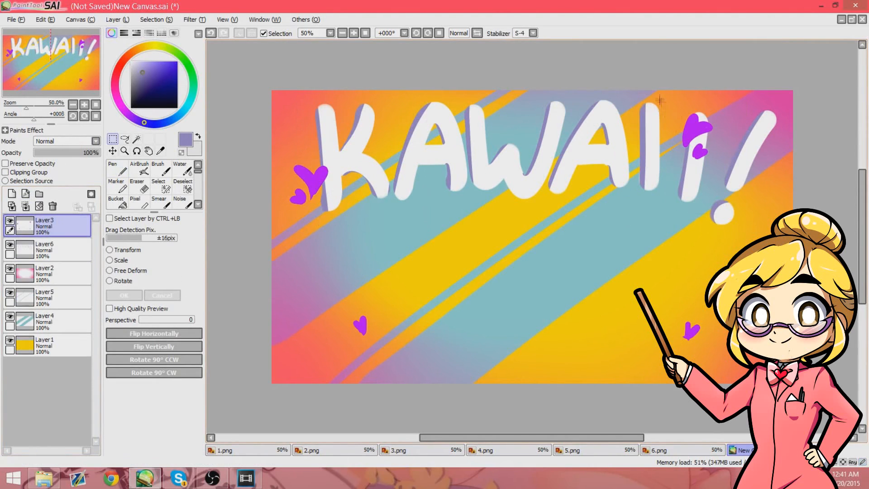
Step: Move the upper-right pair of hearts between the last I and the exclamation mark, and clear the selection
{"action": "left_click_drag", "start_coordinate": [721, 168], "coordinate": [746, 176]}
{"action": "key", "text": "ctrl+d"}
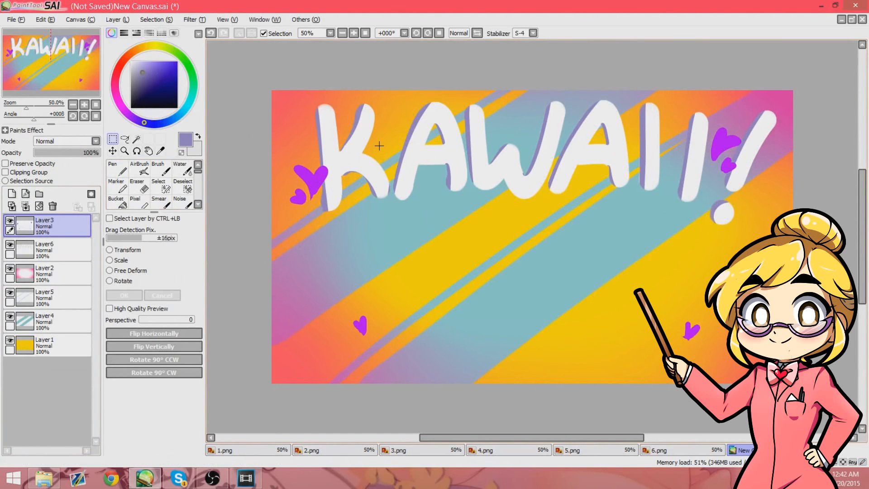
Step: Export the finished background as a PNG named BG1 in the Ball folder
{"action": "left_click", "coordinate": [16, 20]}
{"action": "left_click", "coordinate": [32, 94]}
{"action": "left_click", "coordinate": [344, 288]}
{"action": "left_click", "coordinate": [252, 323]}
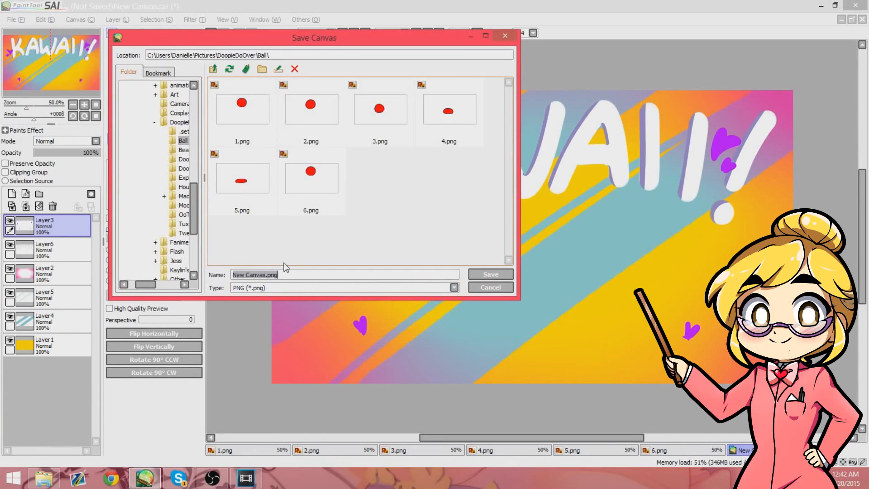
{"action": "left_click_drag", "start_coordinate": [265, 275], "coordinate": [232, 275]}
{"action": "type", "text": "BG1"}
{"action": "key", "text": "Return"}
{"action": "key", "text": "Return"}
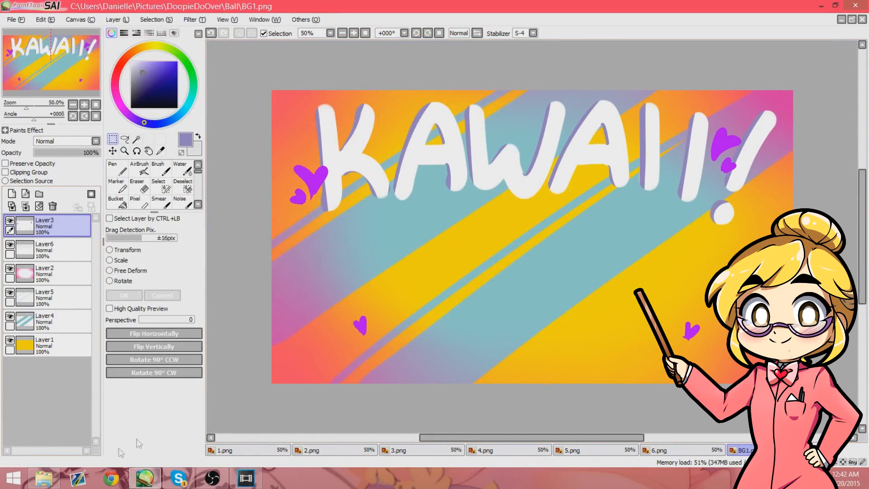
Step: Switch to Vegas Pro and import the BG1 image into the project media
{"action": "left_click", "coordinate": [254, 479]}
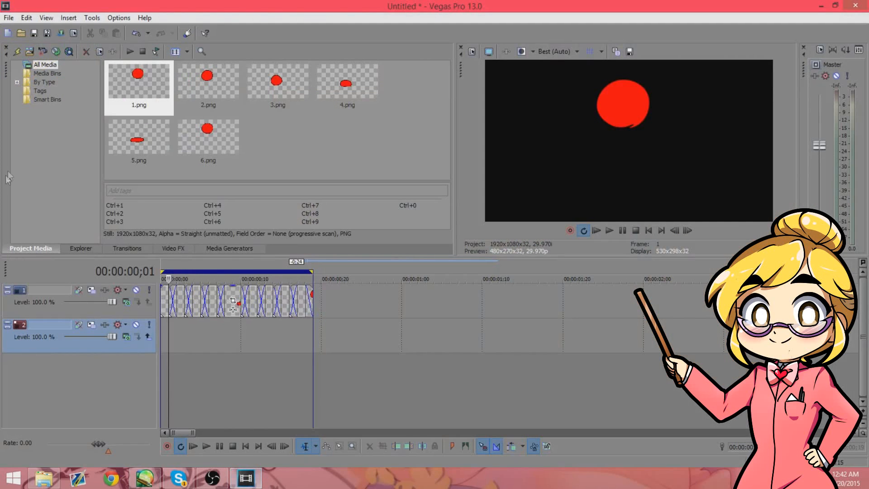
{"action": "left_click", "coordinate": [30, 52]}
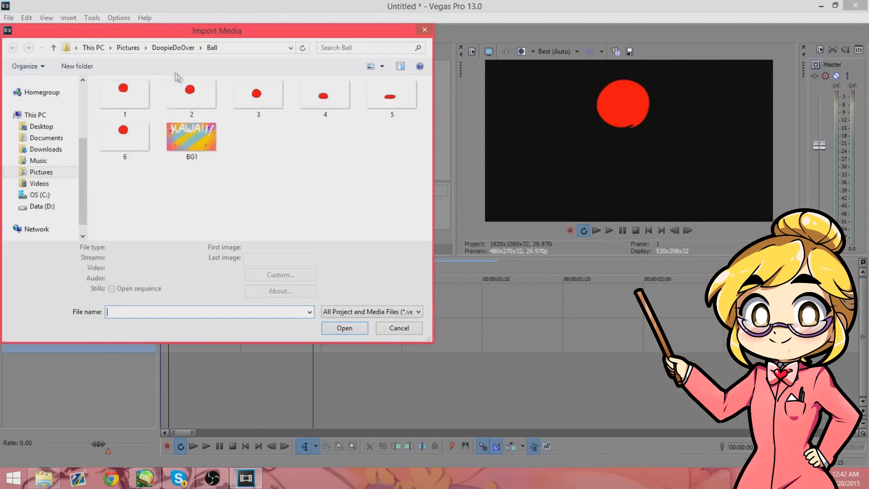
{"action": "double_click", "coordinate": [190, 156]}
Step: Place BG1.png at the start of track 2, extend it to the end of the ball animation, and play the result
{"action": "left_click_drag", "start_coordinate": [274, 146], "coordinate": [162, 344]}
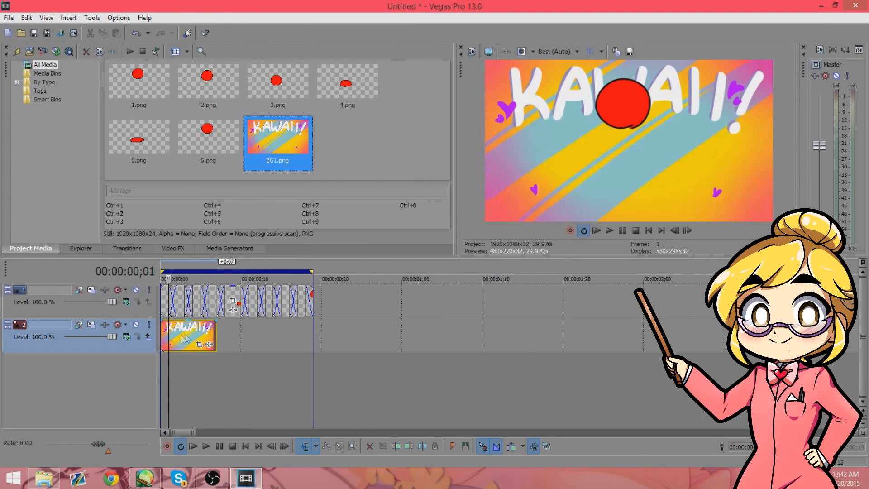
{"action": "left_click_drag", "start_coordinate": [217, 335], "coordinate": [313, 335]}
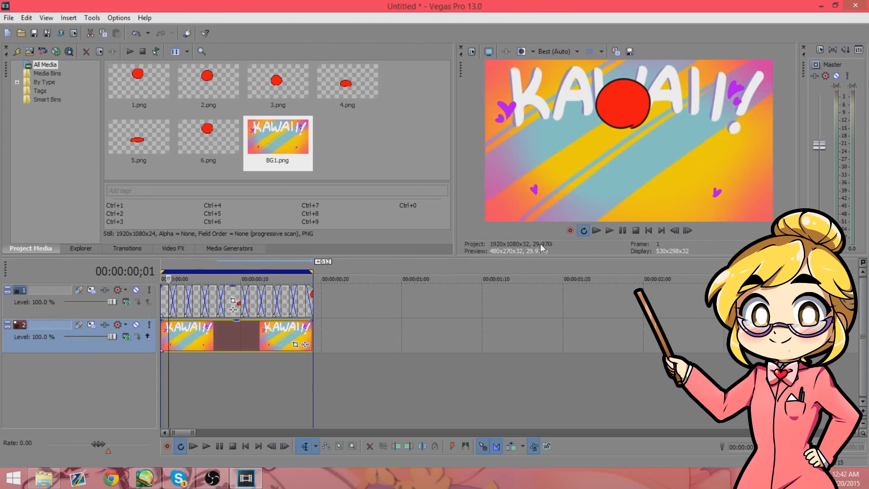
{"action": "left_click", "coordinate": [596, 232]}
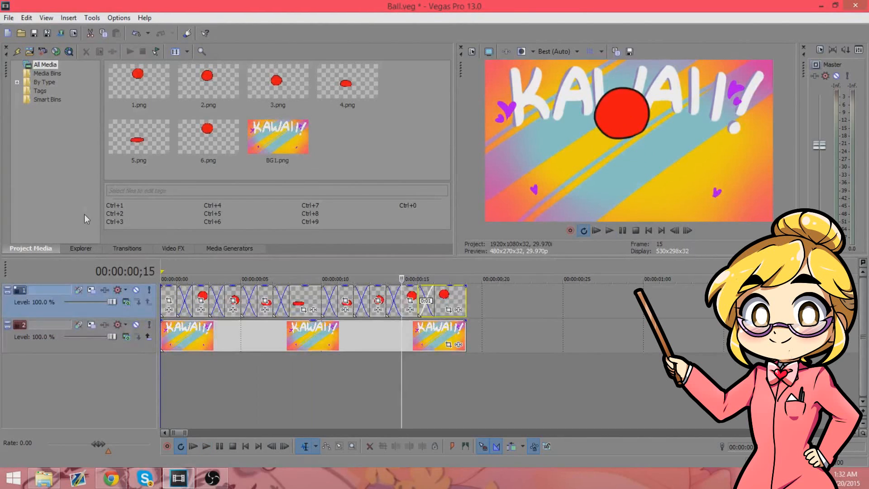
Step: Open the Render As settings and select the HD 1080-24p YUV (*) template under Video for Windows
{"action": "left_click", "coordinate": [9, 17]}
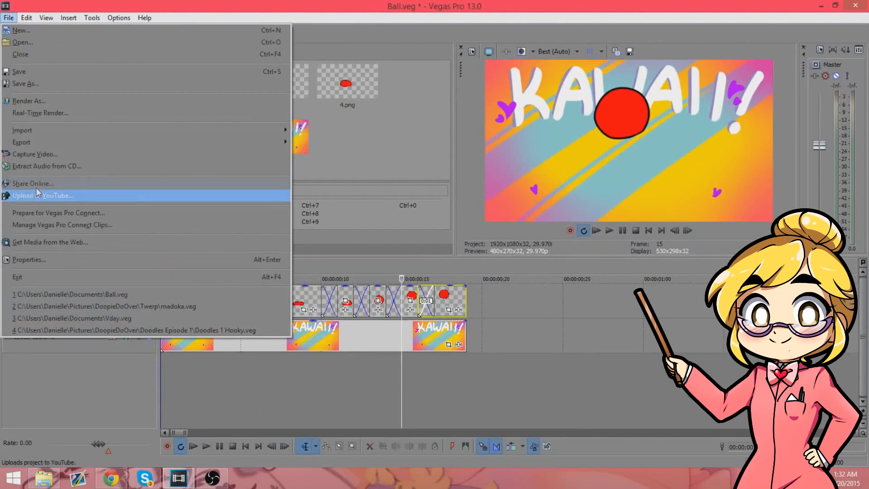
{"action": "left_click", "coordinate": [69, 102]}
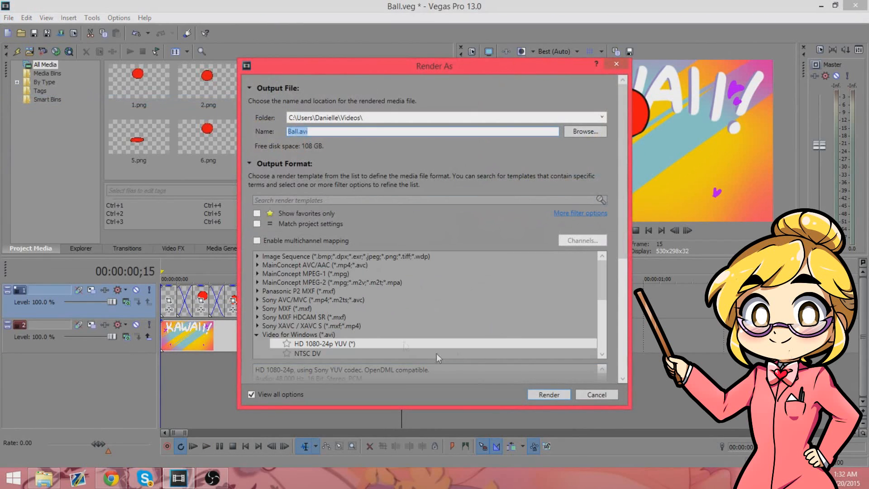
{"action": "scroll", "coordinate": [361, 333], "scroll_direction": "down", "scroll_amount": 3}
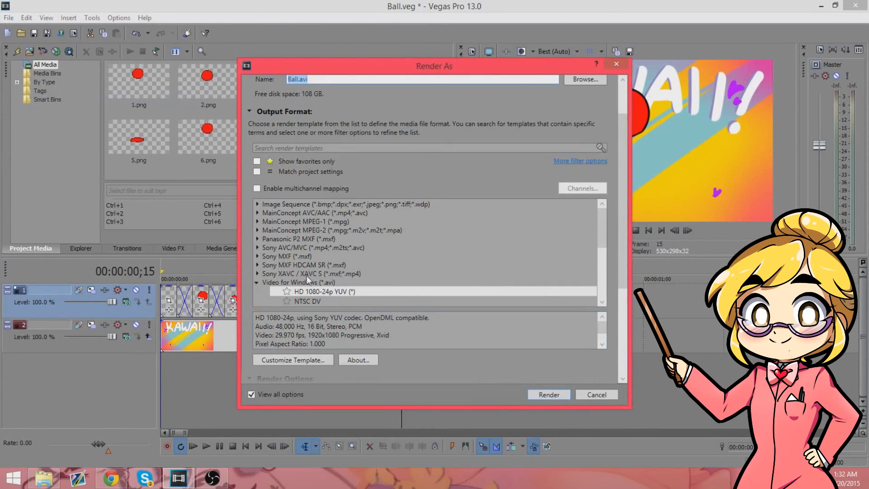
{"action": "scroll", "coordinate": [345, 259], "scroll_direction": "down", "scroll_amount": 2}
{"action": "scroll", "coordinate": [543, 213], "scroll_direction": "up", "scroll_amount": 2}
{"action": "scroll", "coordinate": [597, 235], "scroll_direction": "down", "scroll_amount": 4}
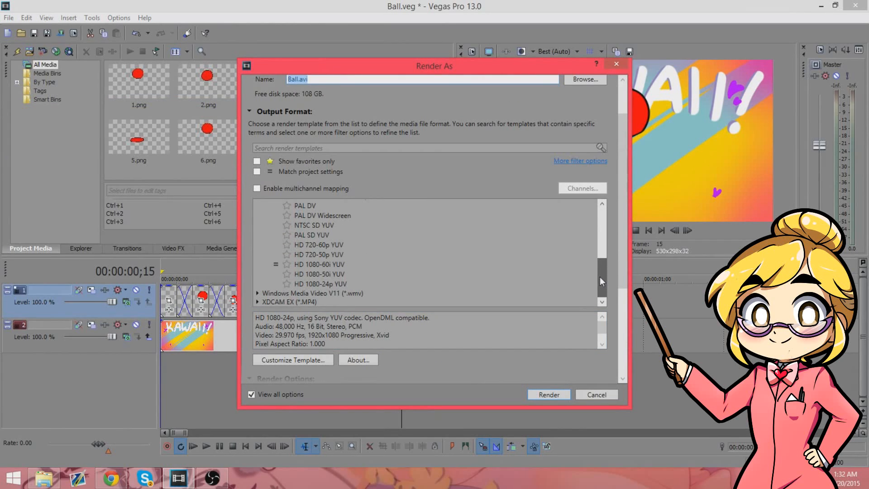
{"action": "left_click_drag", "start_coordinate": [600, 276], "coordinate": [596, 253]}
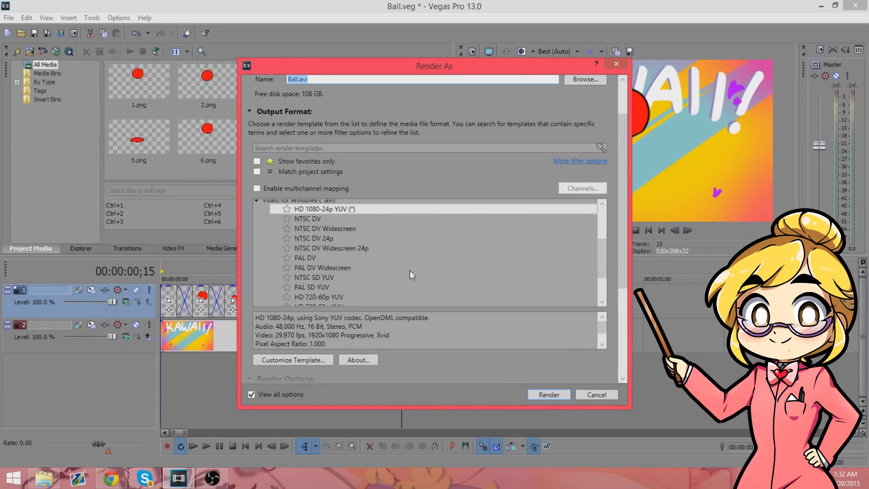
{"action": "left_click", "coordinate": [328, 213]}
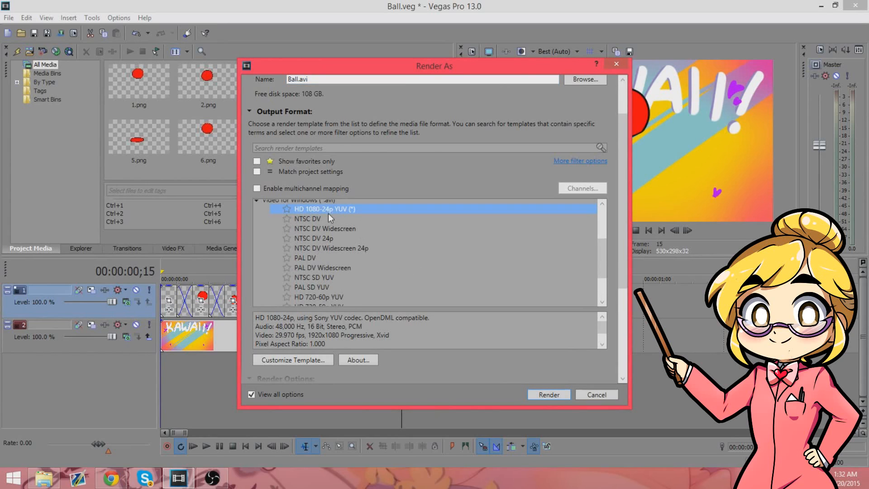
Step: Customize the render template with Xvid MPEG-4 Codec as the video format and 29.970 (NTSC) as the frame rate
{"action": "scroll", "coordinate": [357, 262], "scroll_direction": "down", "scroll_amount": 2}
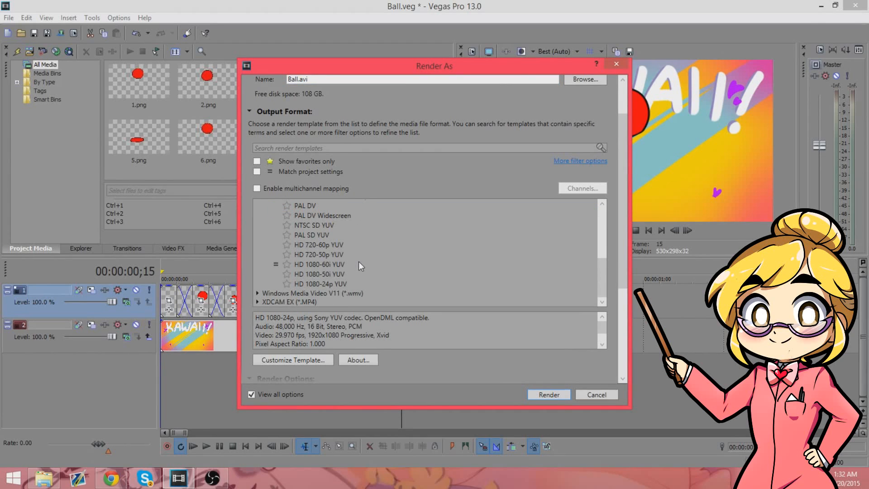
{"action": "left_click", "coordinate": [311, 363]}
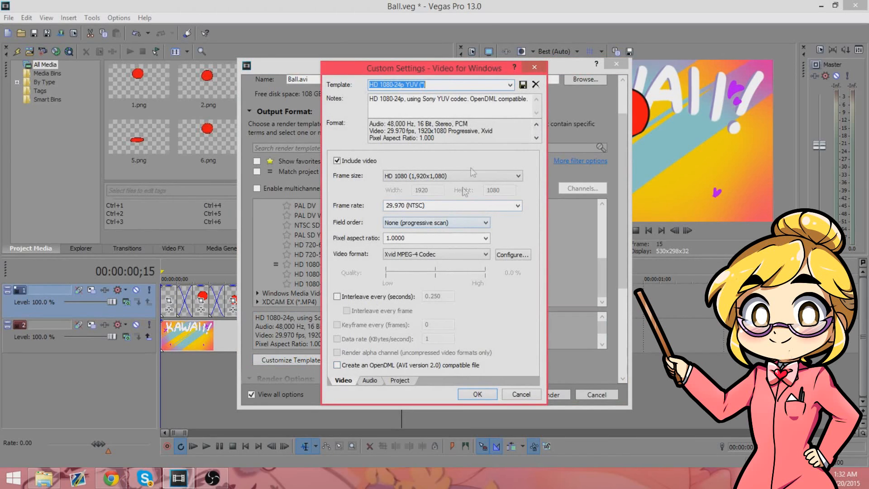
{"action": "left_click", "coordinate": [451, 259]}
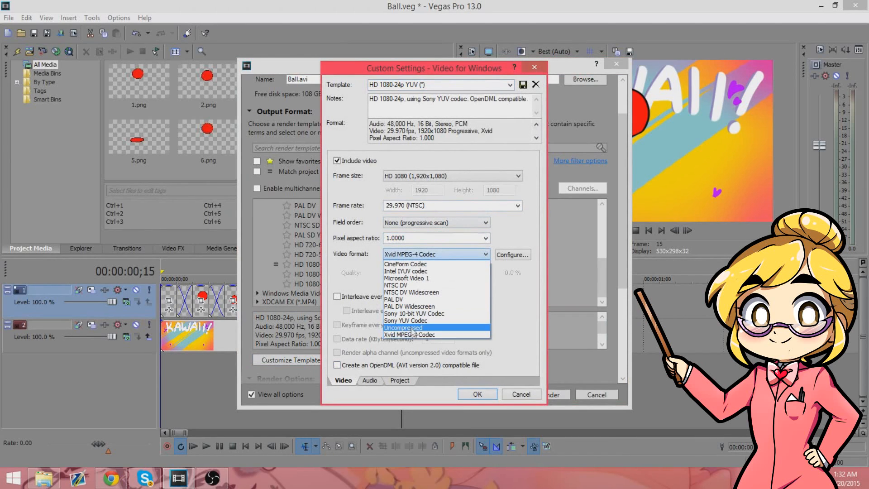
{"action": "left_click", "coordinate": [412, 334]}
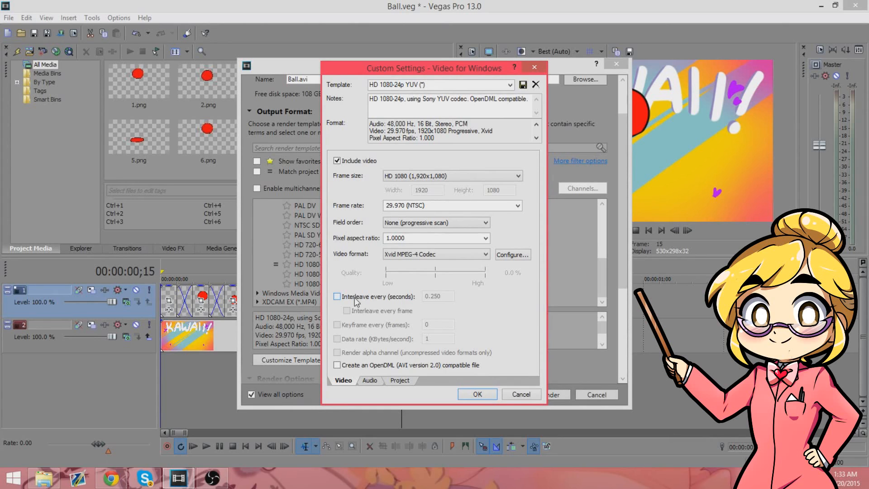
{"action": "left_click", "coordinate": [423, 205]}
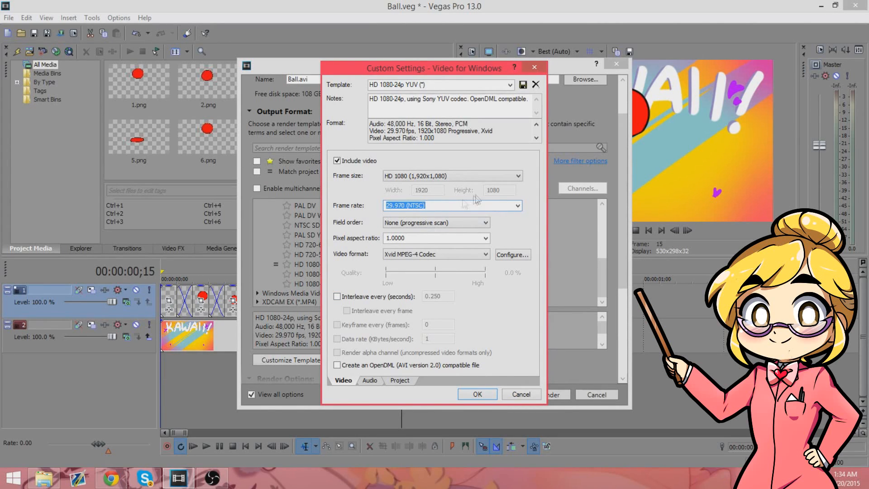
{"action": "left_click", "coordinate": [478, 394]}
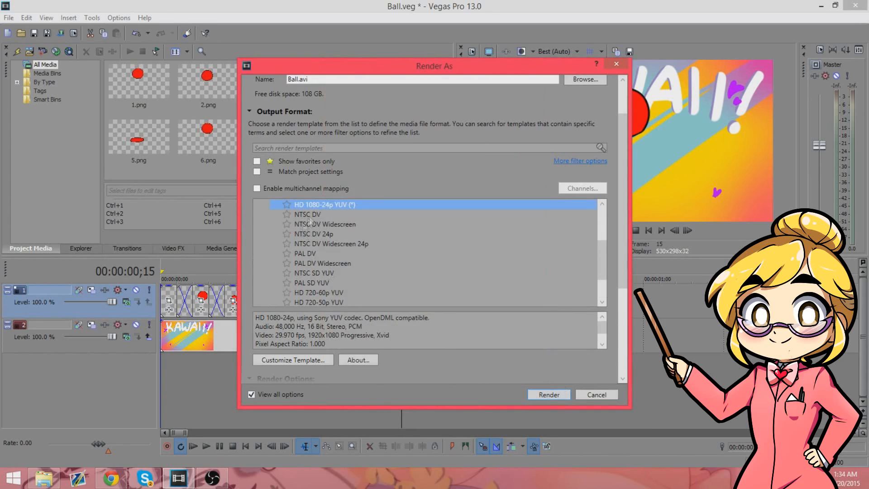
Step: Check the render options and mark the HD 1080-24p YUV (*) template as a favorite
{"action": "scroll", "coordinate": [413, 348], "scroll_direction": "down", "scroll_amount": 2}
{"action": "scroll", "coordinate": [475, 346], "scroll_direction": "down", "scroll_amount": 1}
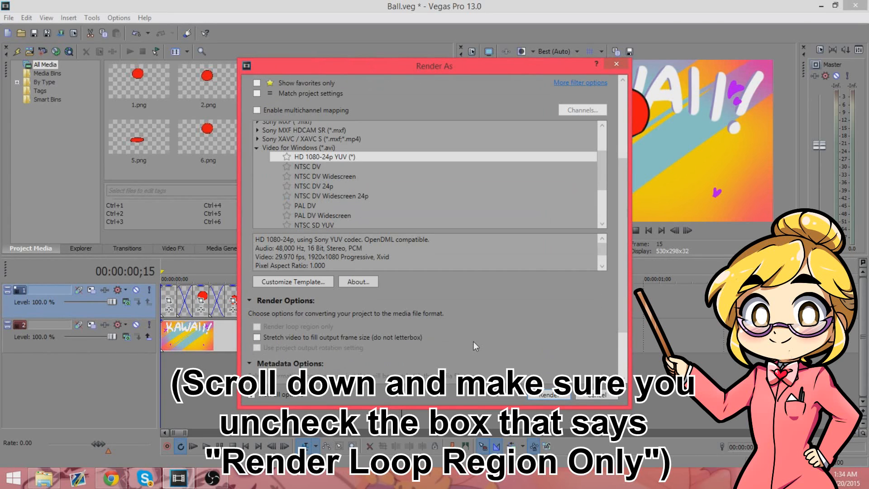
{"action": "scroll", "coordinate": [473, 345], "scroll_direction": "up", "scroll_amount": 1}
{"action": "left_click", "coordinate": [287, 183]}
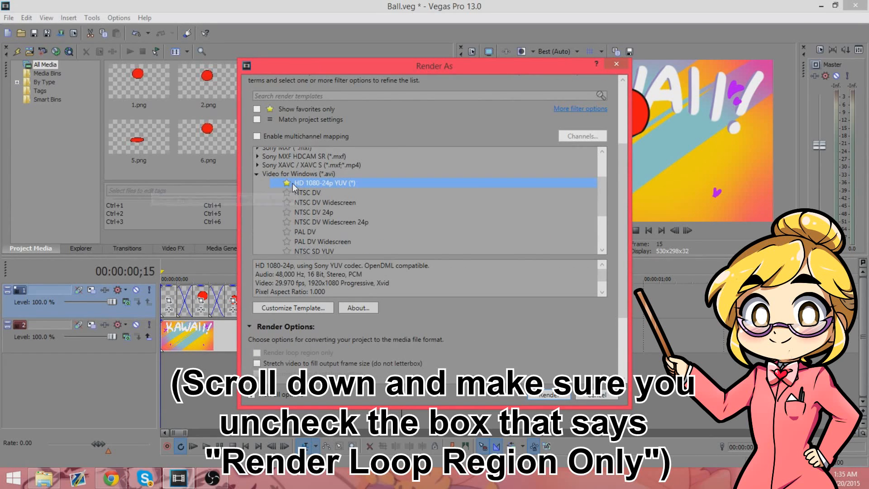
Step: Name the output file Ball1.avi and render the animation
{"action": "scroll", "coordinate": [312, 136], "scroll_direction": "up", "scroll_amount": 3}
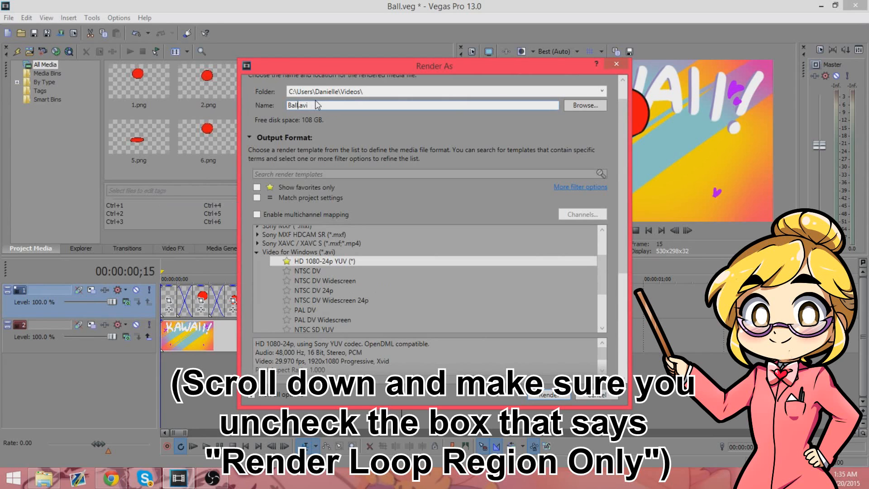
{"action": "type", "text": "1"}
{"action": "left_click", "coordinate": [545, 395]}
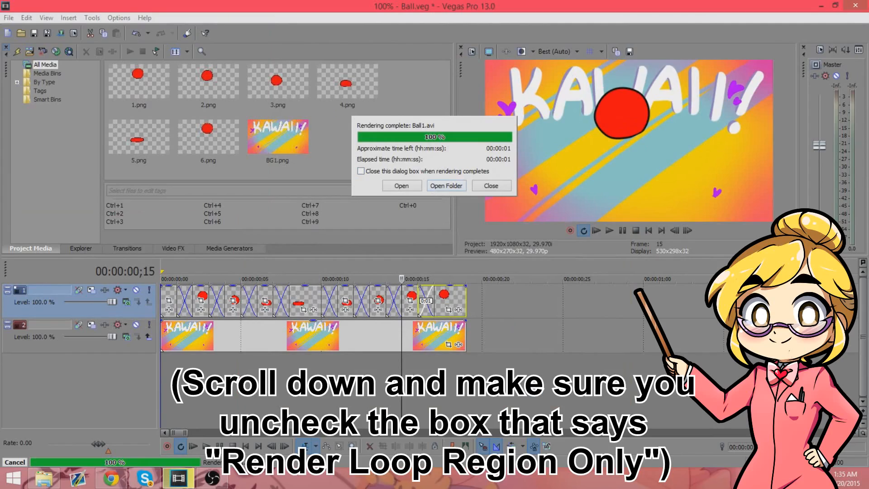